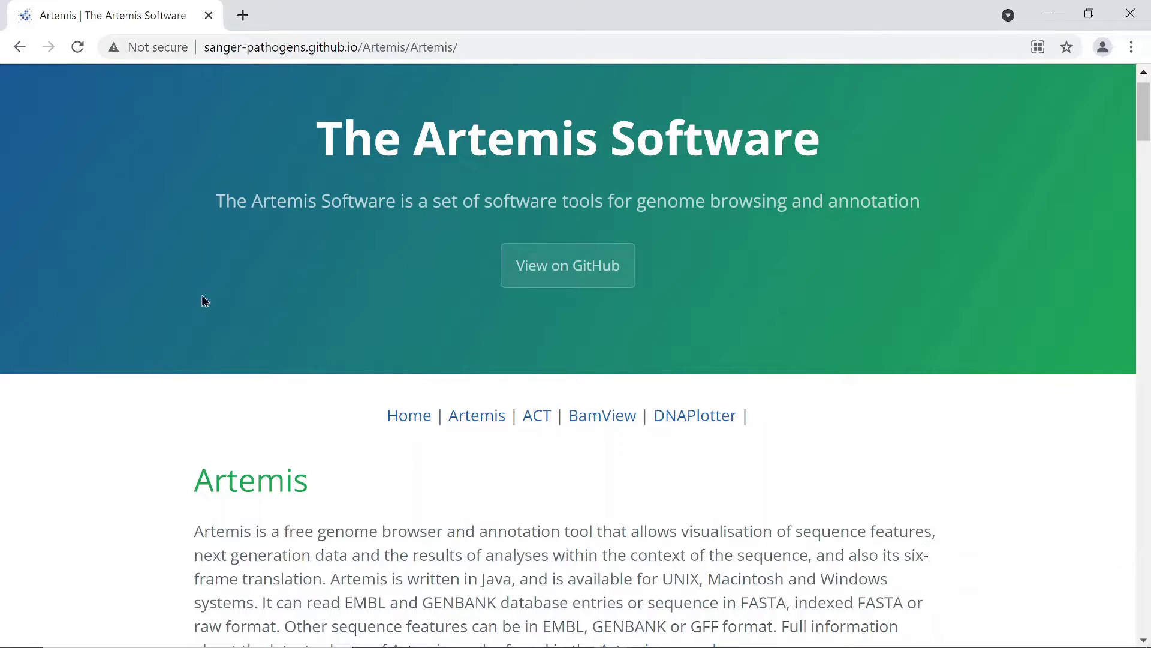
Download the latest Windows release of Artemis from the Software Availability section of the Artemis page
{"action": "left_click", "coordinate": [314, 49]}
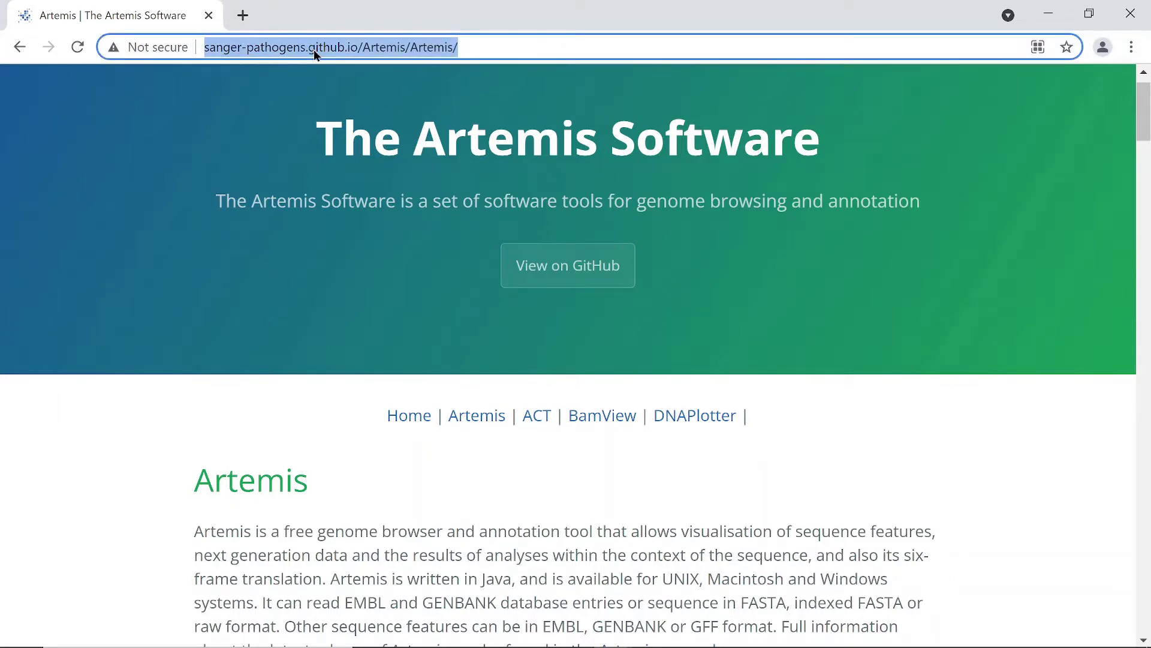
{"action": "left_click", "coordinate": [457, 599]}
{"action": "scroll", "coordinate": [456, 600], "scroll_direction": "down", "scroll_amount": 1}
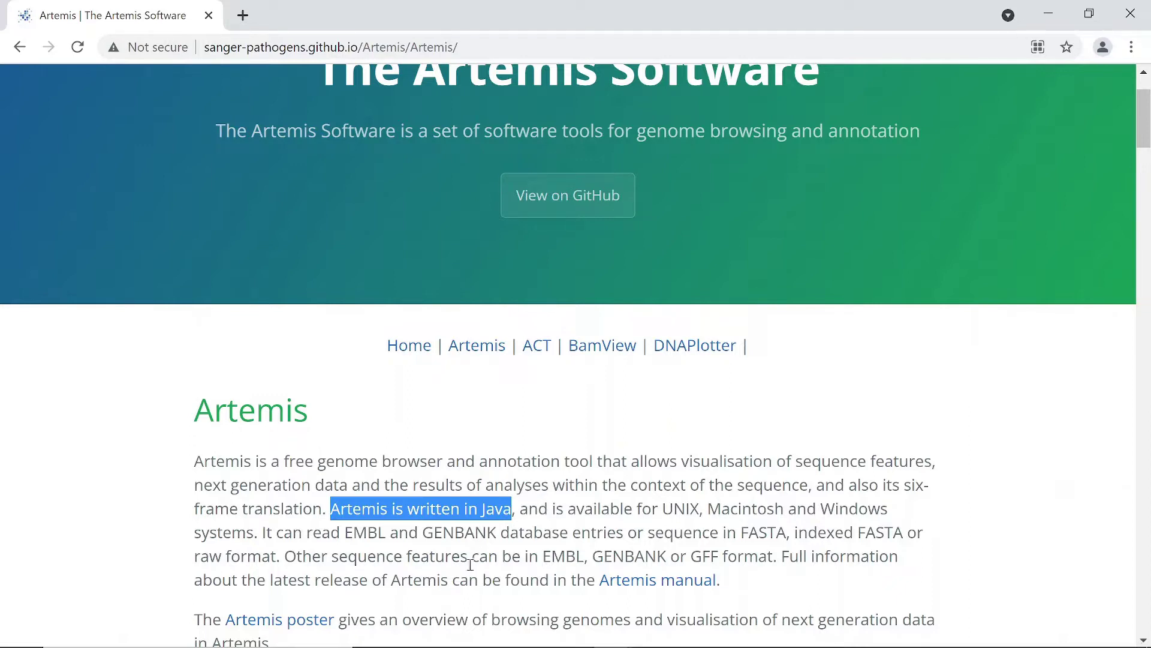
{"action": "scroll", "coordinate": [470, 564], "scroll_direction": "down", "scroll_amount": 1}
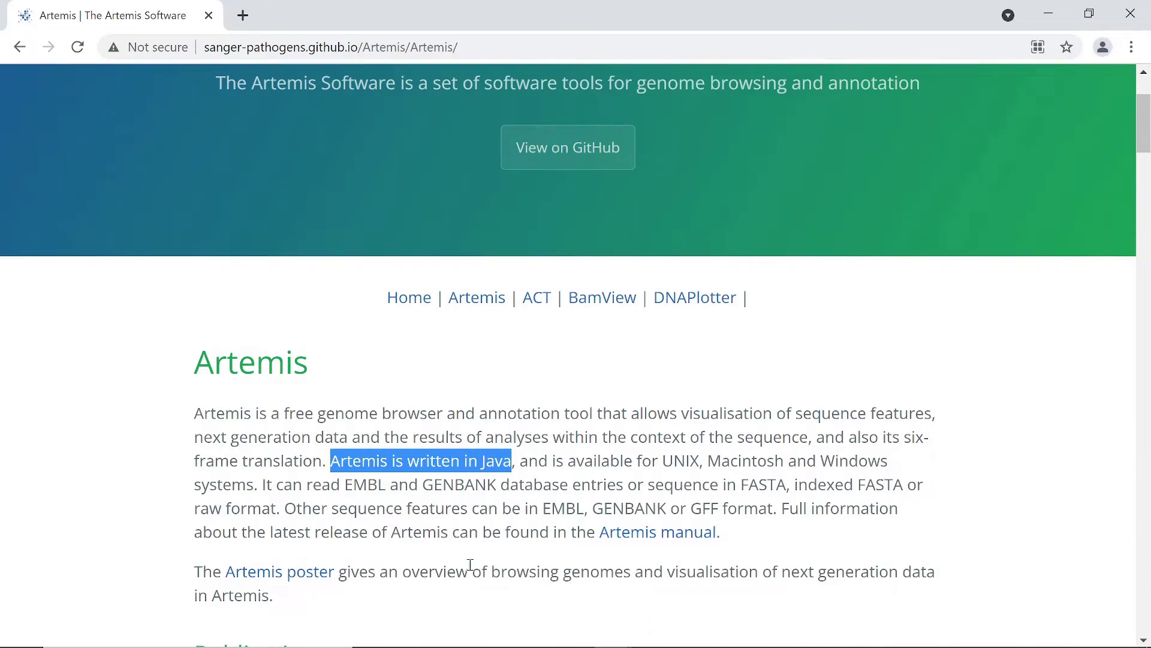
{"action": "left_click", "coordinate": [466, 560]}
{"action": "scroll", "coordinate": [466, 560], "scroll_direction": "down", "scroll_amount": 5}
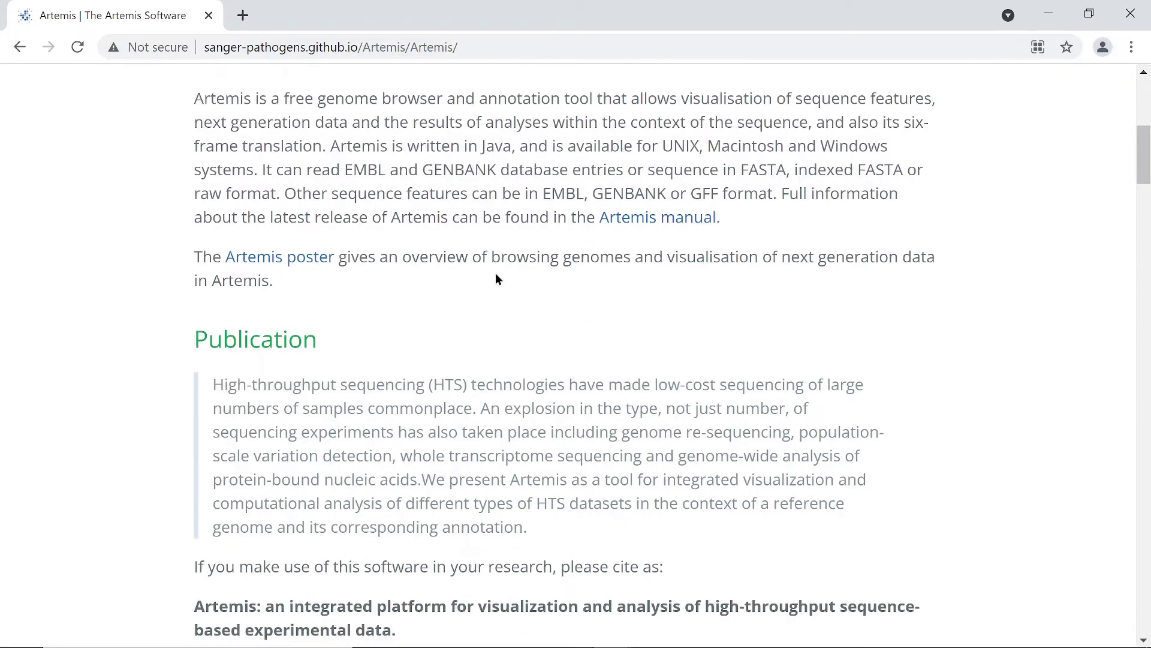
{"action": "scroll", "coordinate": [496, 278], "scroll_direction": "down", "scroll_amount": 3}
{"action": "scroll", "coordinate": [495, 278], "scroll_direction": "down", "scroll_amount": 9}
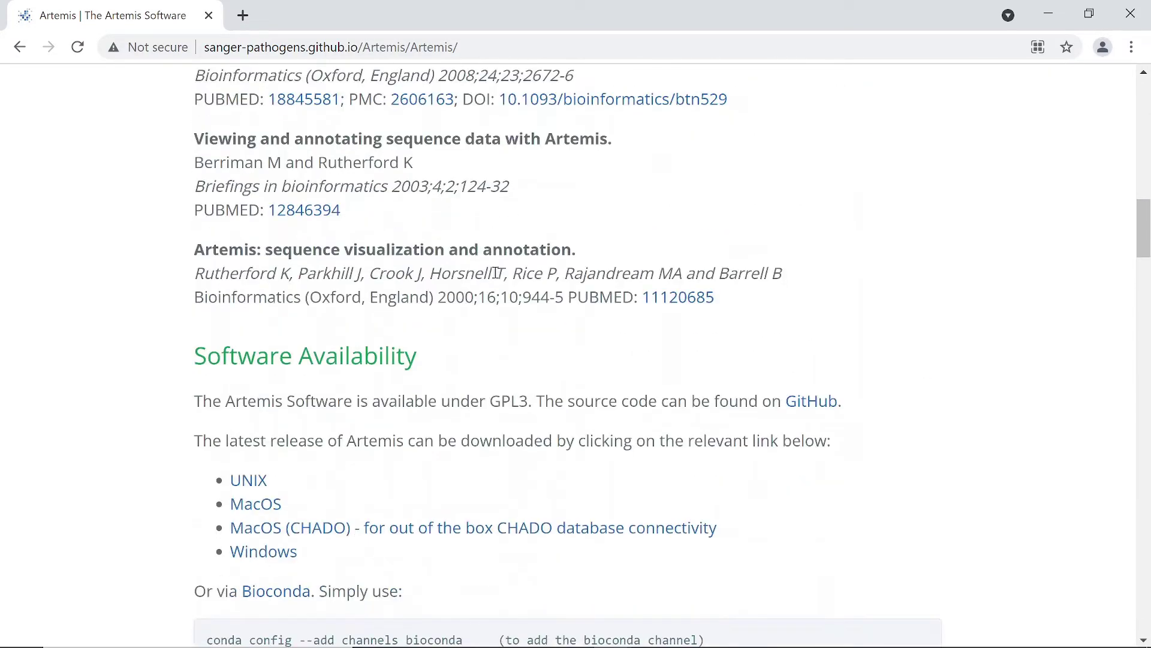
{"action": "scroll", "coordinate": [394, 559], "scroll_direction": "down", "scroll_amount": 1}
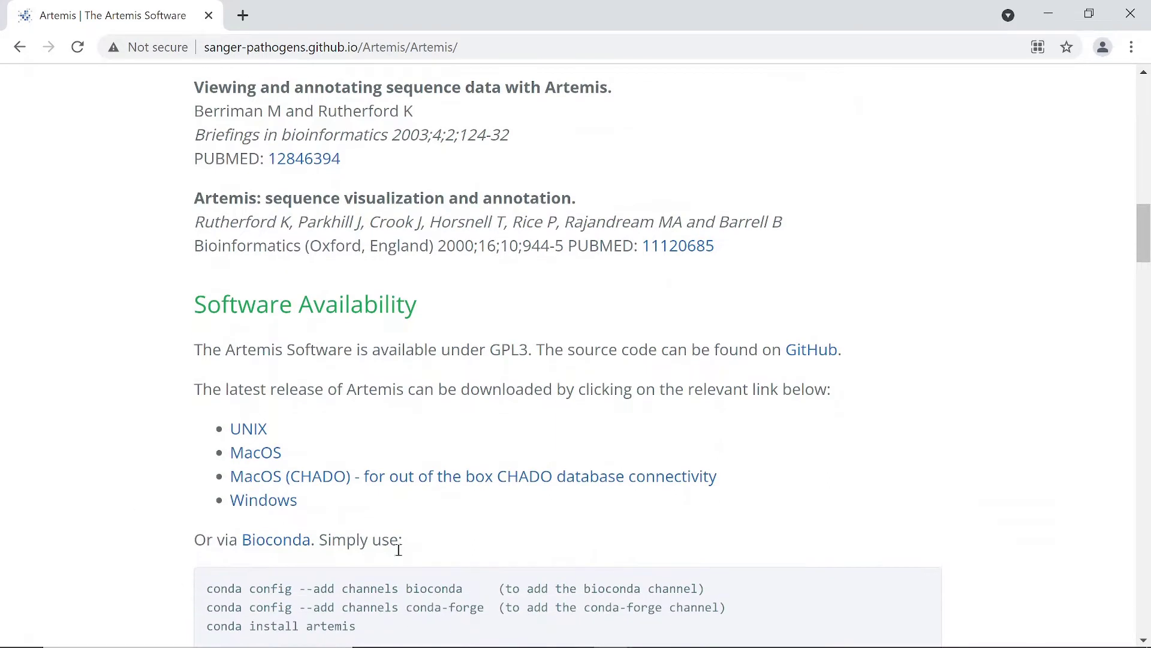
{"action": "scroll", "coordinate": [264, 504], "scroll_direction": "down", "scroll_amount": 1}
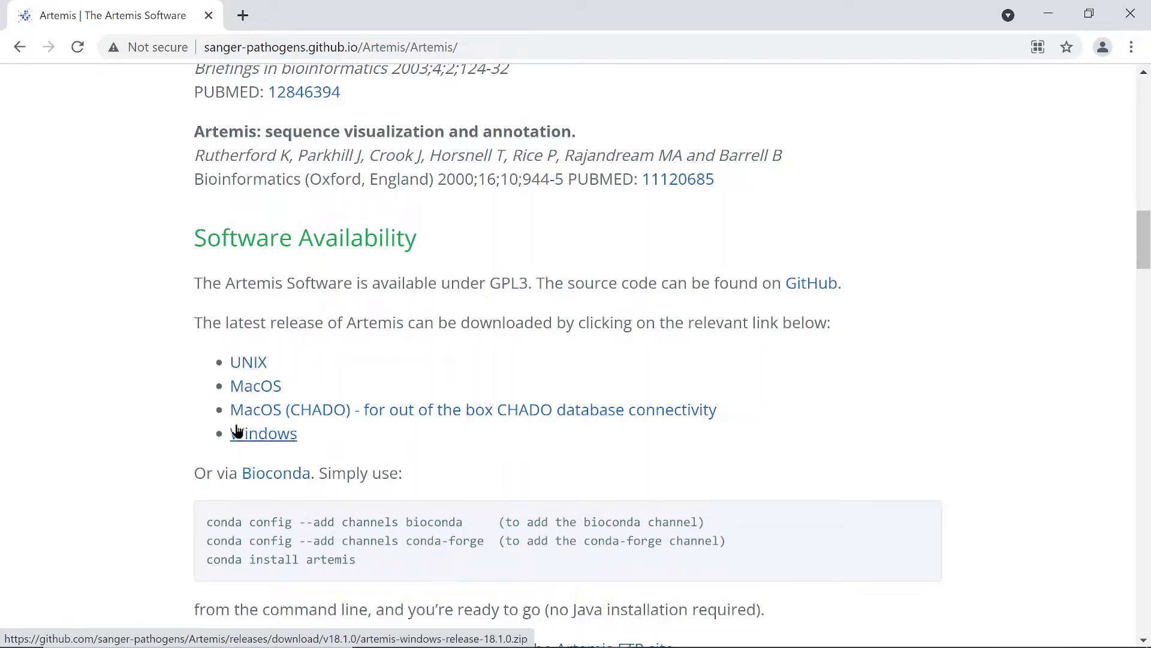
{"action": "scroll", "coordinate": [270, 445], "scroll_direction": "down", "scroll_amount": 1}
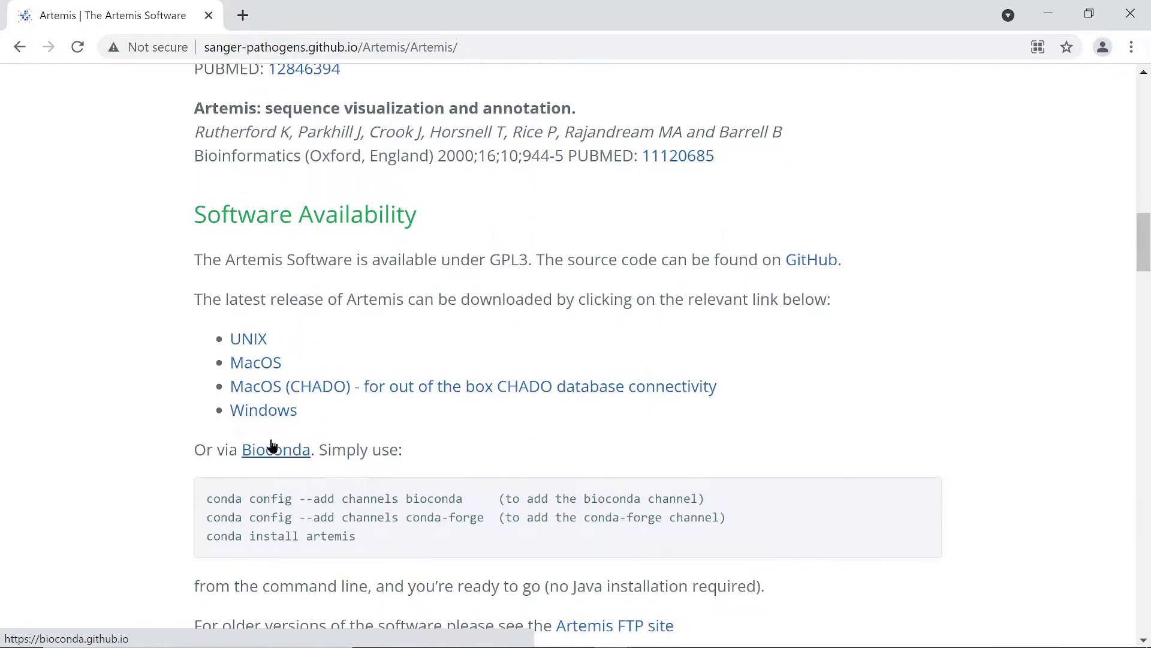
{"action": "left_click", "coordinate": [244, 415]}
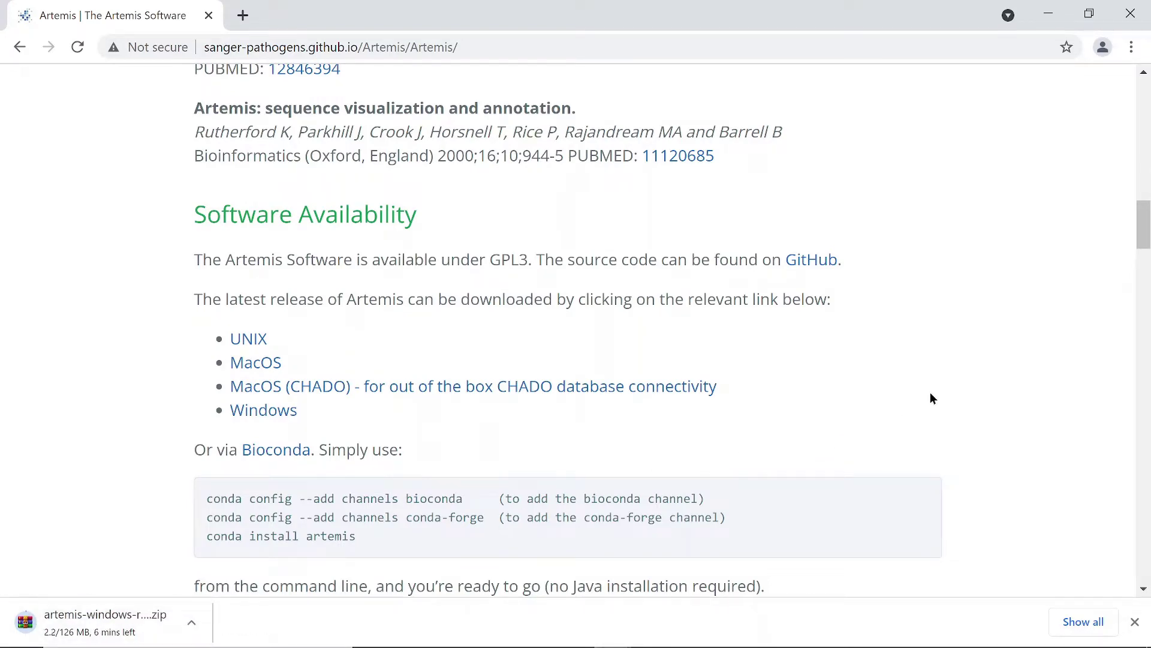
{"action": "scroll", "coordinate": [289, 329], "scroll_direction": "down", "scroll_amount": 1}
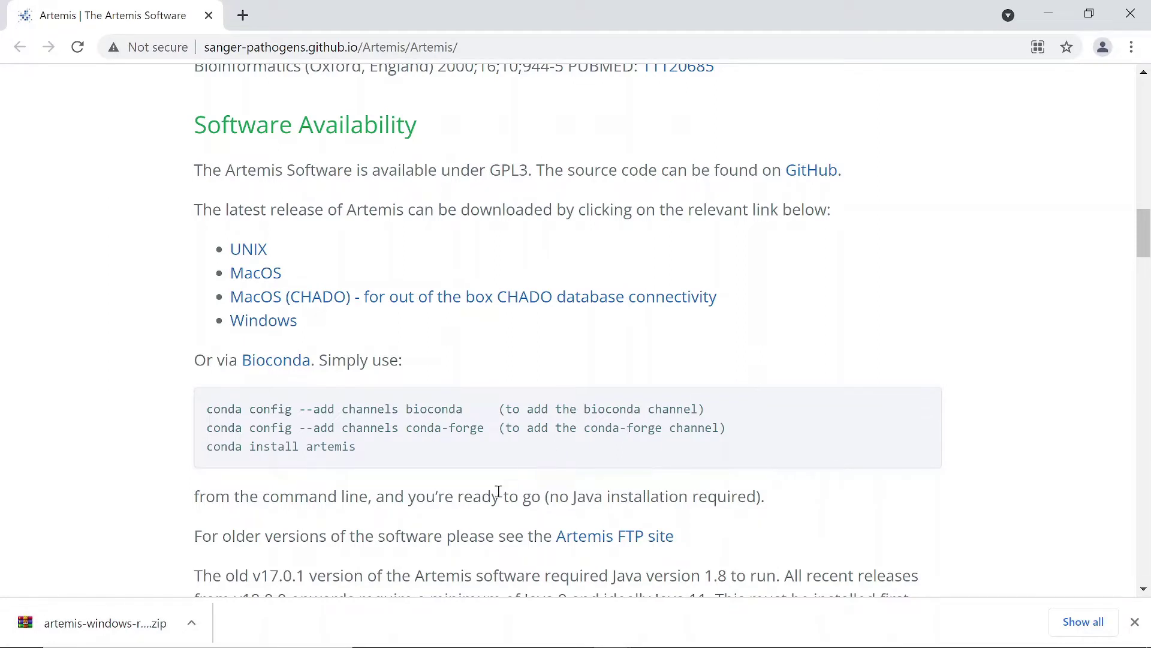
Switch to File Explorer and extract the artemis folder from artemis-windows-release-18.1.0.zip into Downloads using WinRAR
{"action": "left_click", "coordinate": [495, 637]}
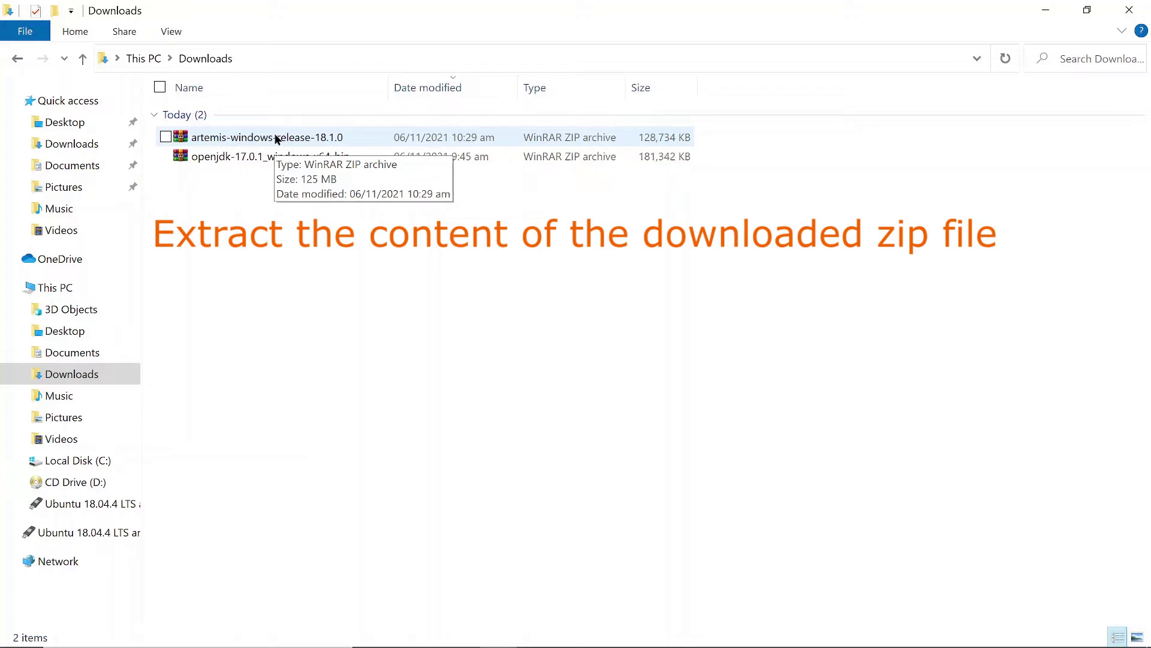
{"action": "left_click", "coordinate": [276, 138]}
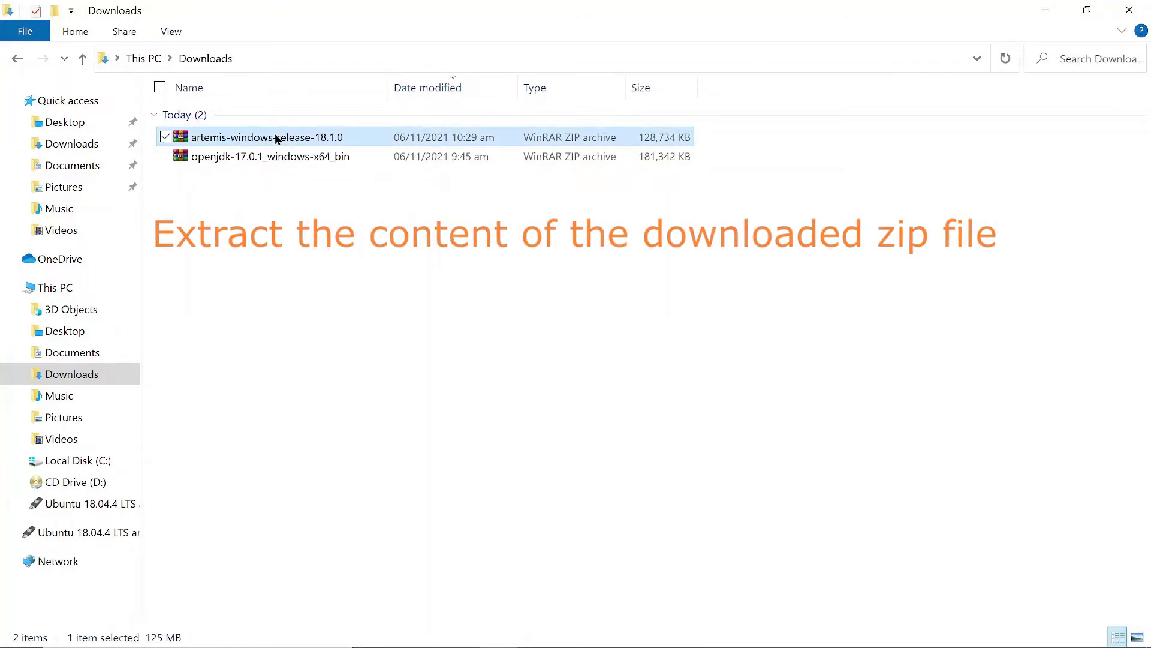
{"action": "double_click", "coordinate": [275, 137]}
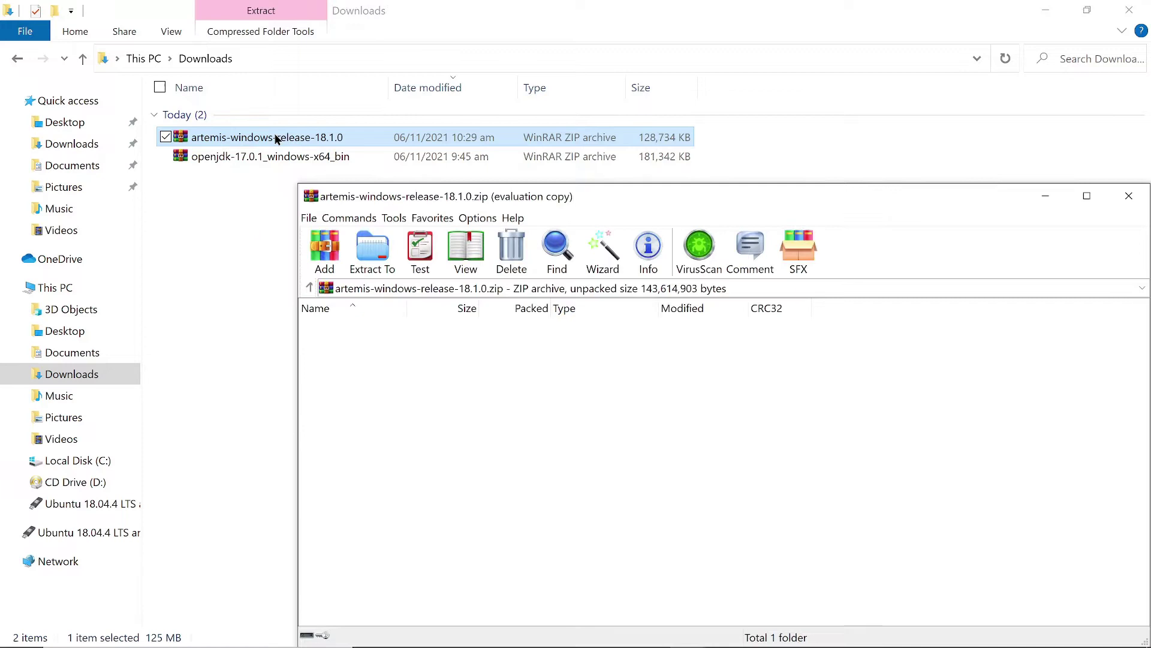
{"action": "left_click_drag", "start_coordinate": [328, 342], "coordinate": [204, 278]}
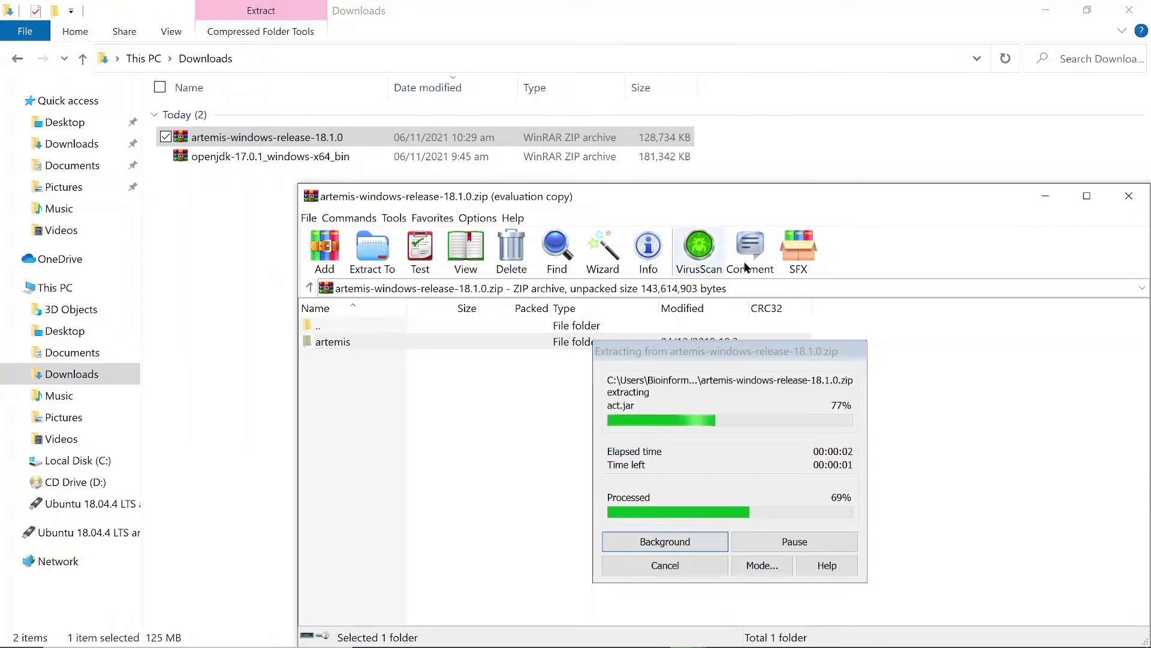
{"action": "left_click", "coordinate": [1045, 195]}
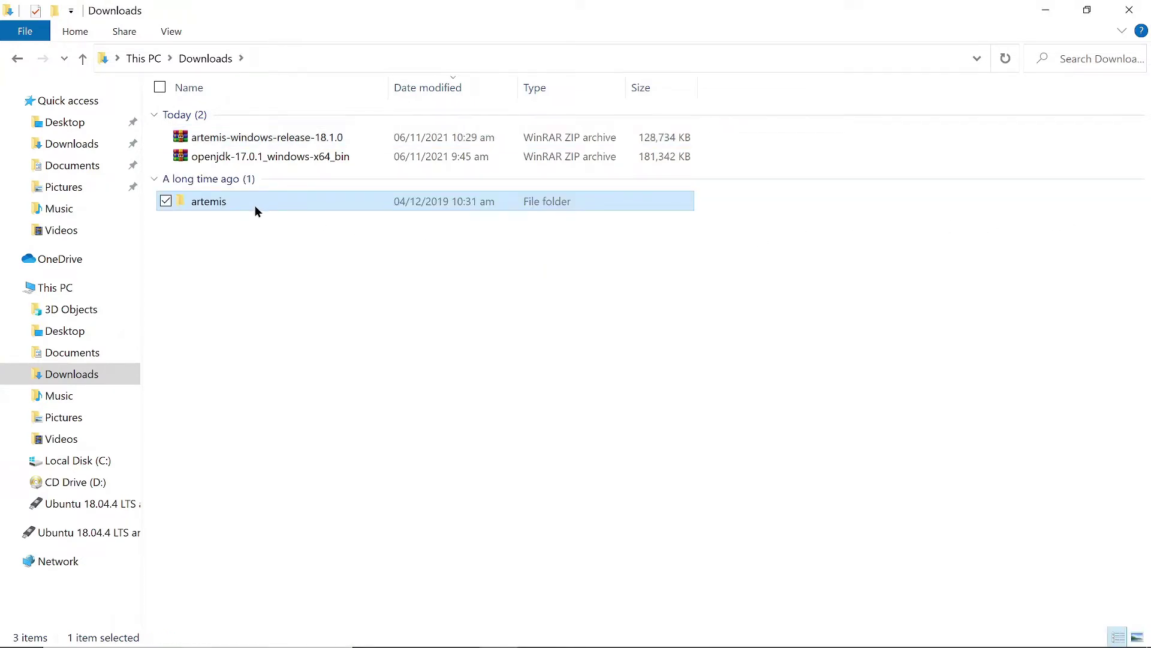
Open the extracted artemis folder in Downloads and copy its full folder path
{"action": "double_click", "coordinate": [254, 205]}
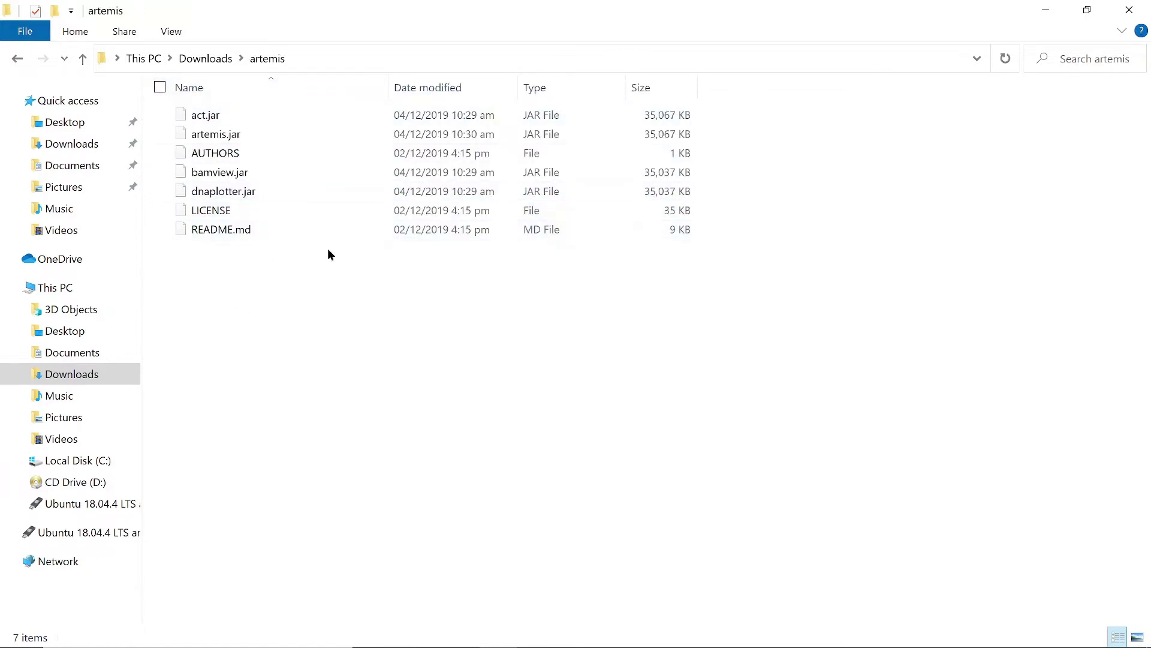
{"action": "left_click", "coordinate": [199, 59]}
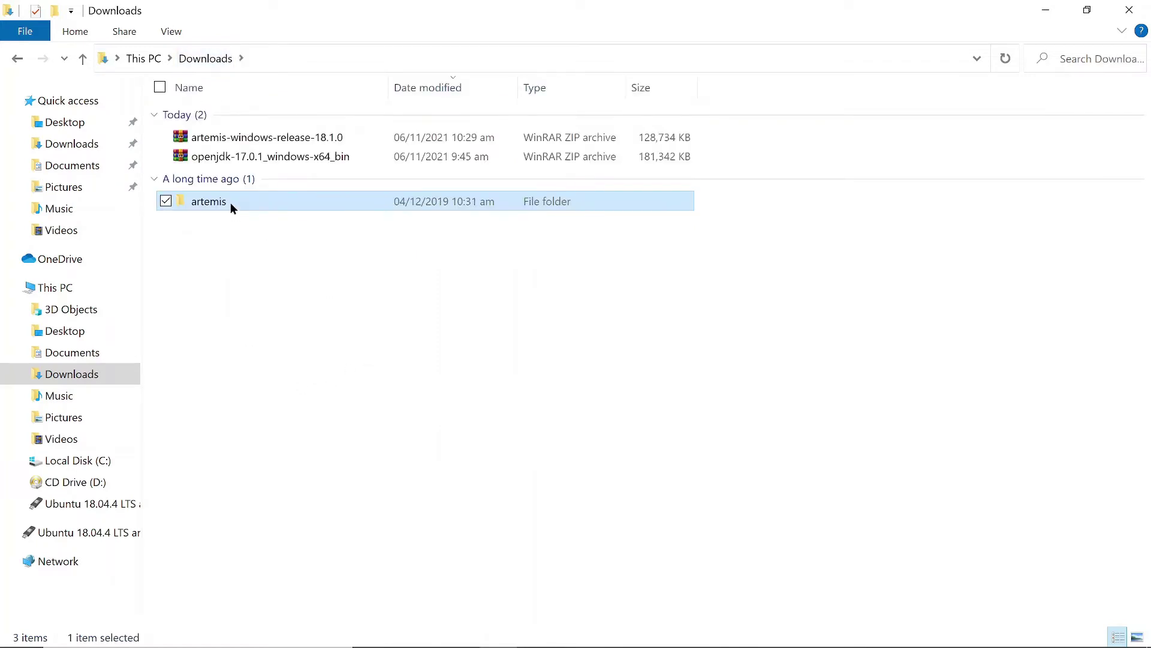
{"action": "double_click", "coordinate": [230, 202]}
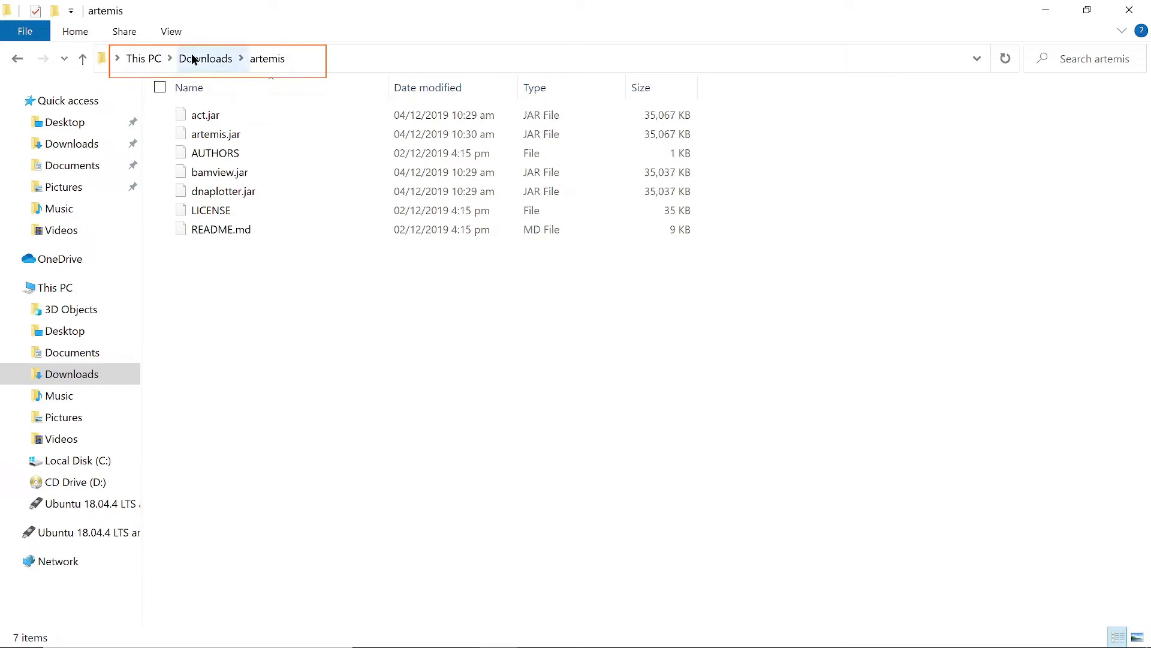
{"action": "left_click", "coordinate": [347, 55]}
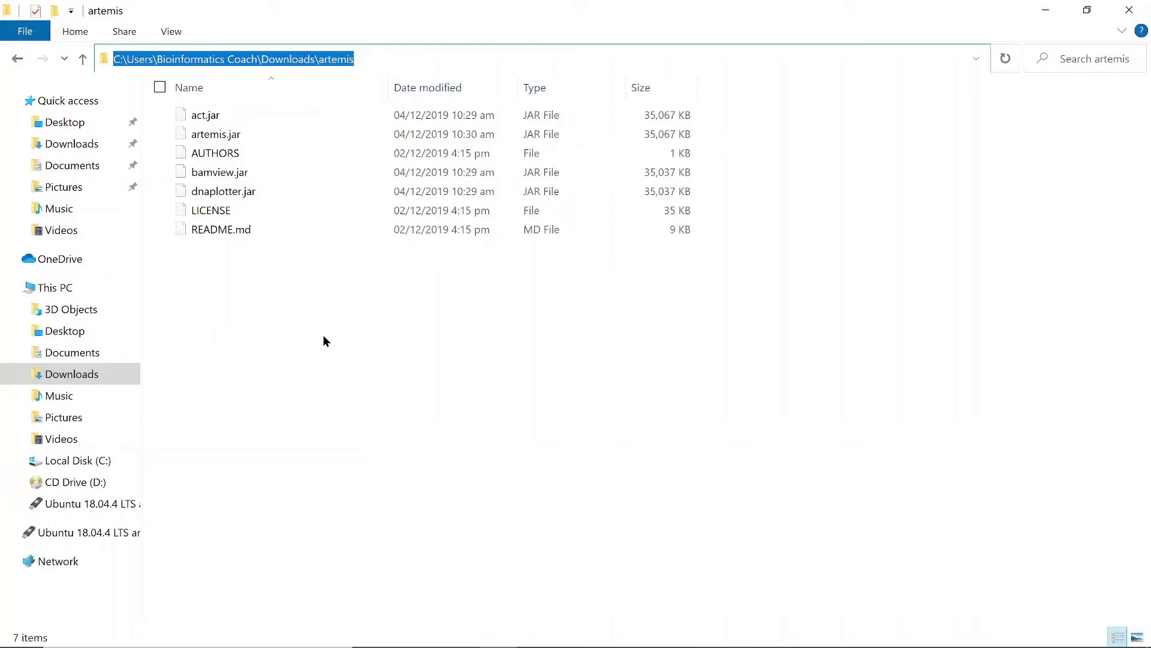
{"action": "right_click", "coordinate": [343, 58]}
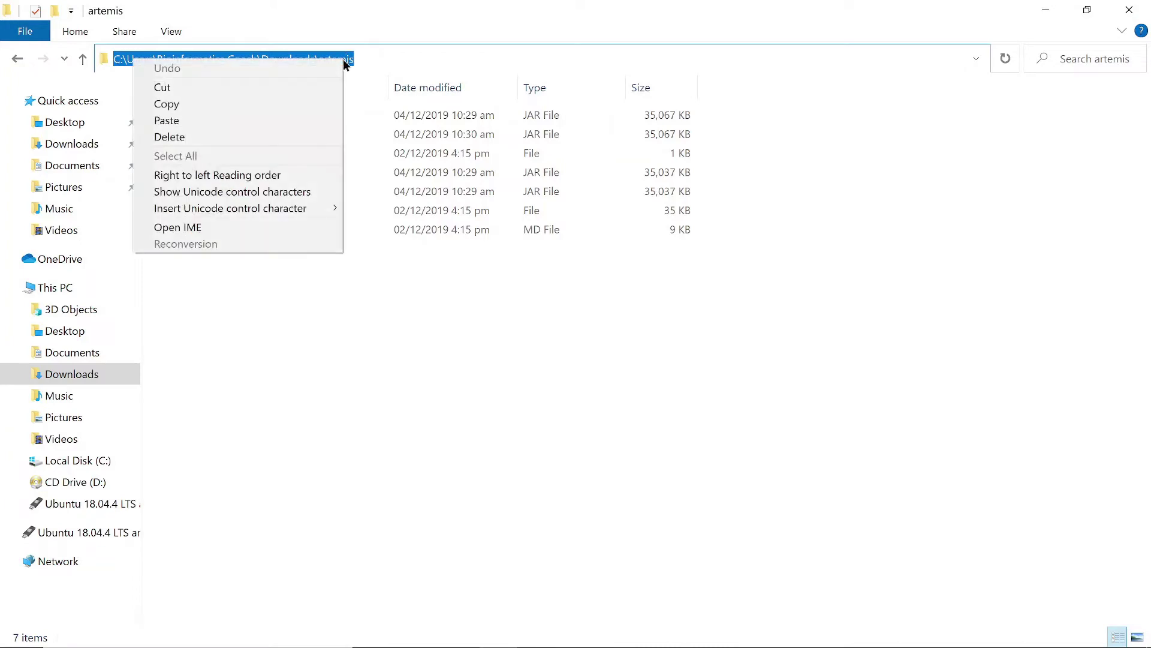
{"action": "left_click", "coordinate": [218, 107]}
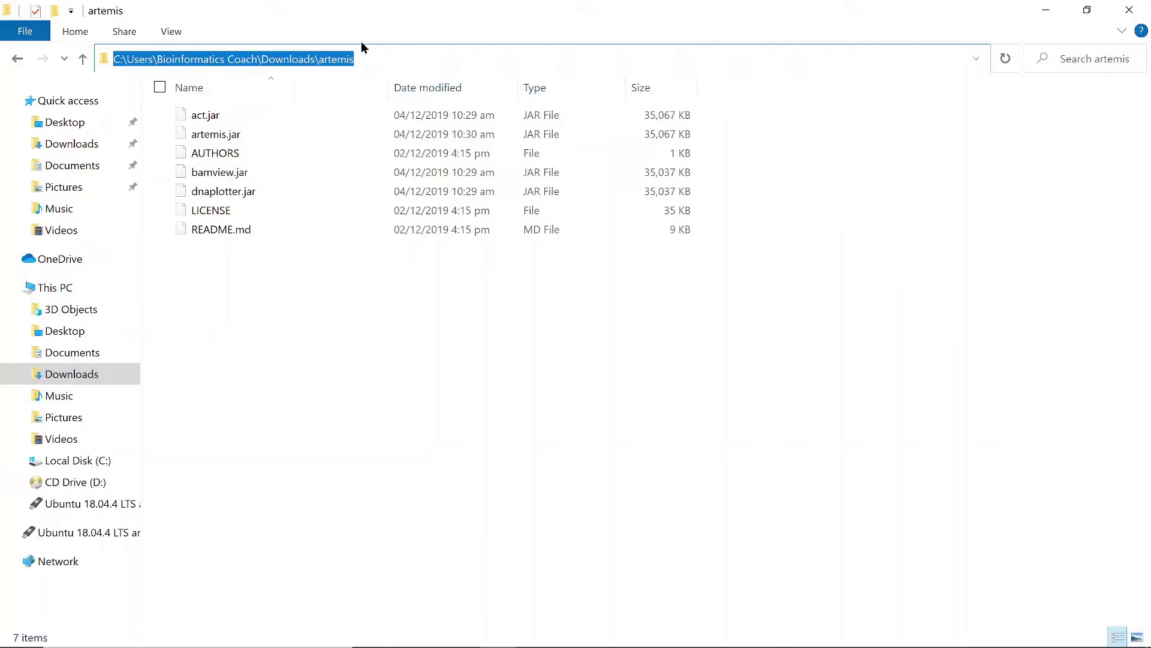
{"action": "left_click", "coordinate": [340, 426]}
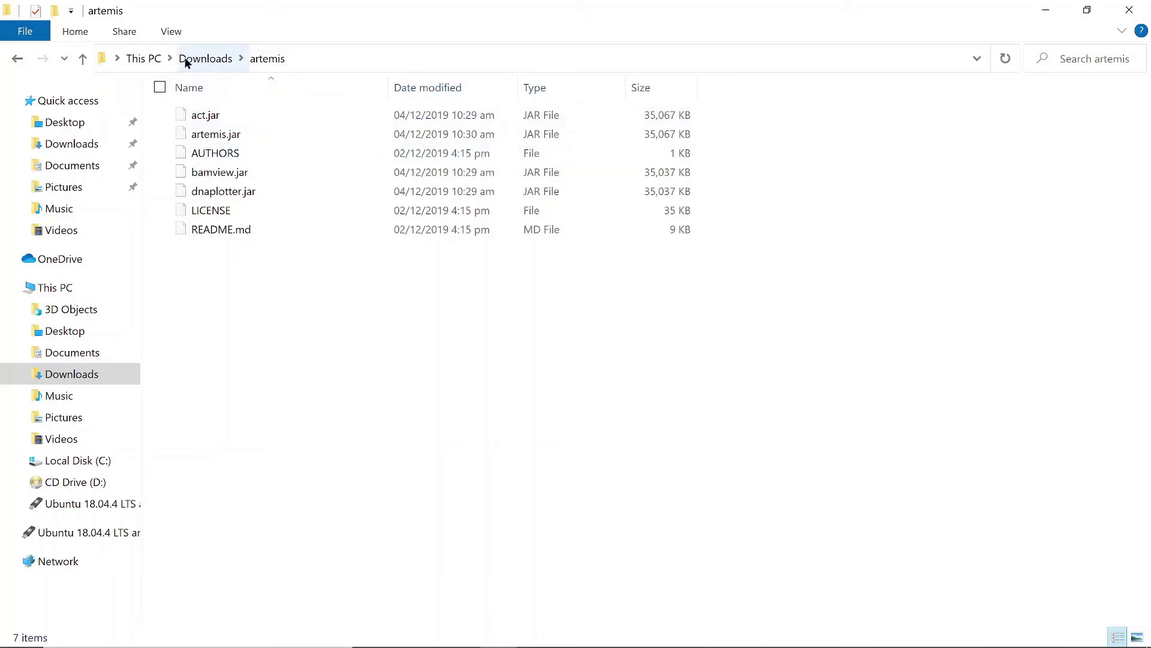
{"action": "left_click", "coordinate": [353, 58]}
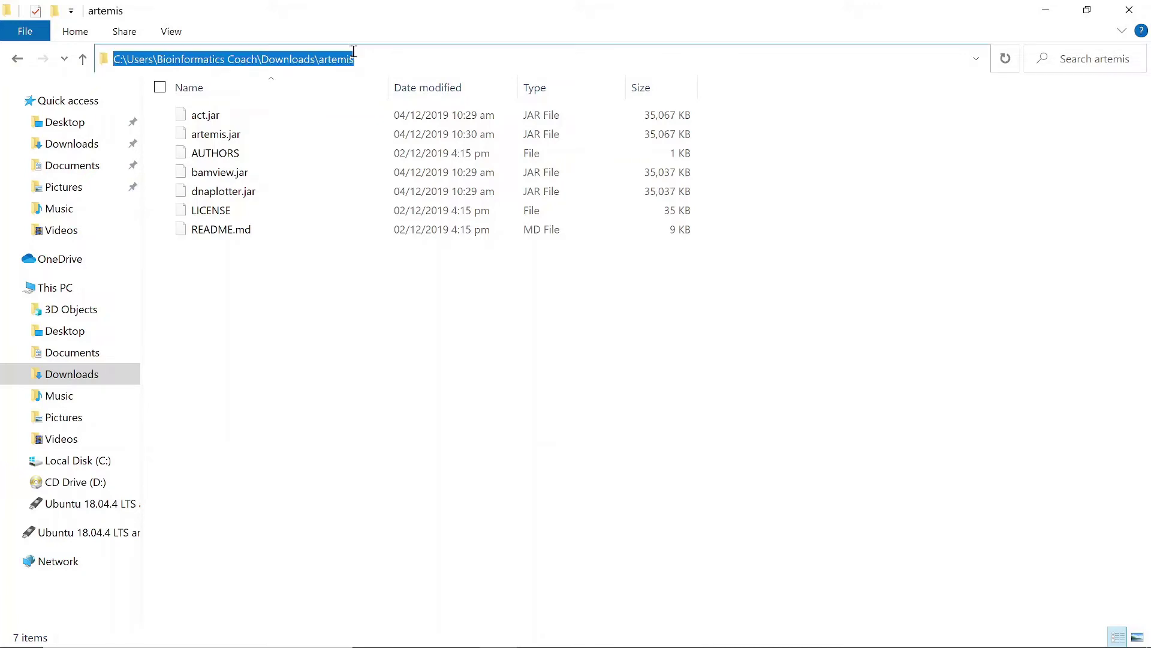
{"action": "right_click", "coordinate": [304, 56]}
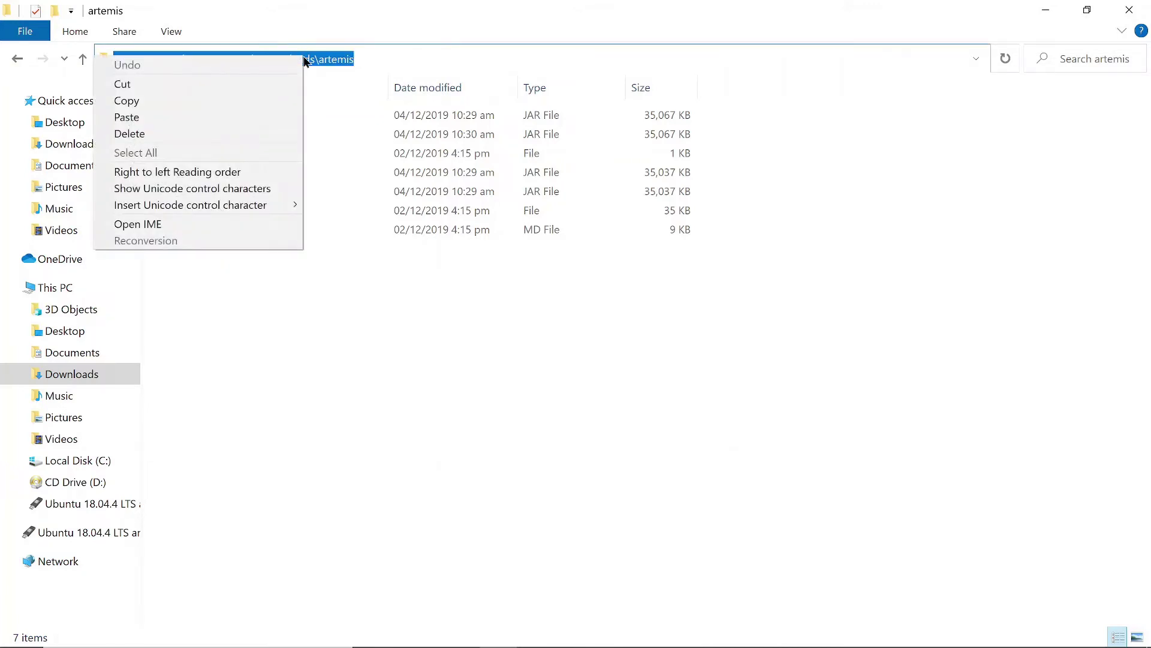
{"action": "right_click", "coordinate": [335, 58]}
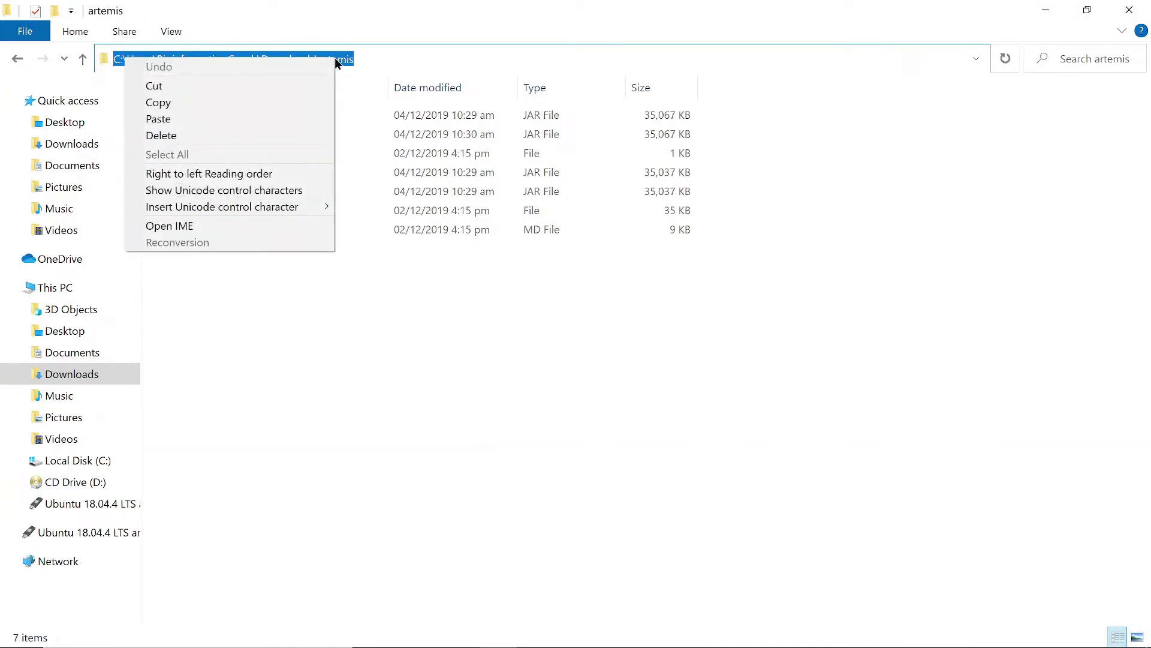
{"action": "left_click", "coordinate": [186, 100]}
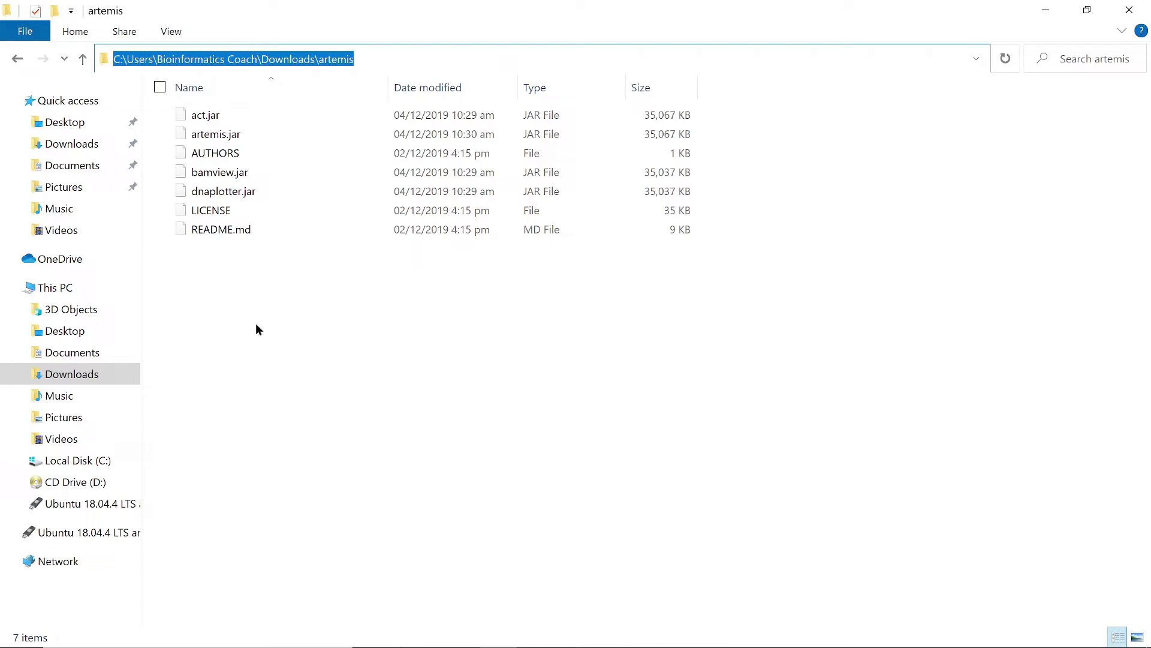
{"action": "left_click", "coordinate": [287, 377]}
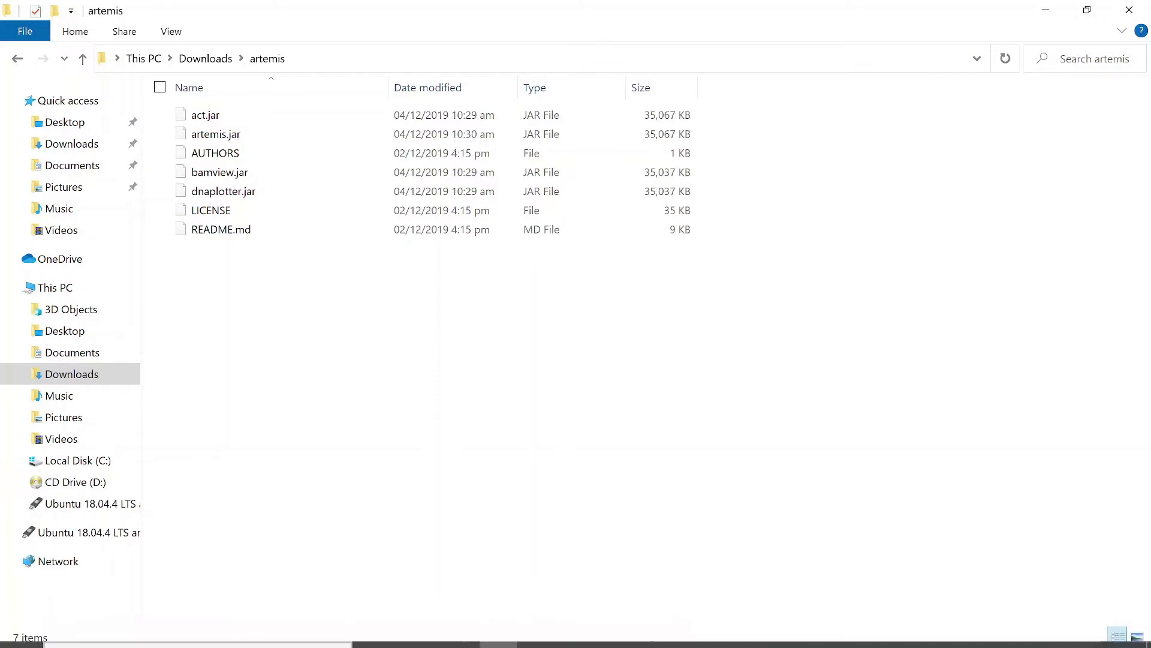
Close both WinRAR windows showing the artemis-windows-release-18.1.0 archive
{"action": "mouse_move", "coordinate": [693, 639]}
{"action": "mouse_move", "coordinate": [766, 546]}
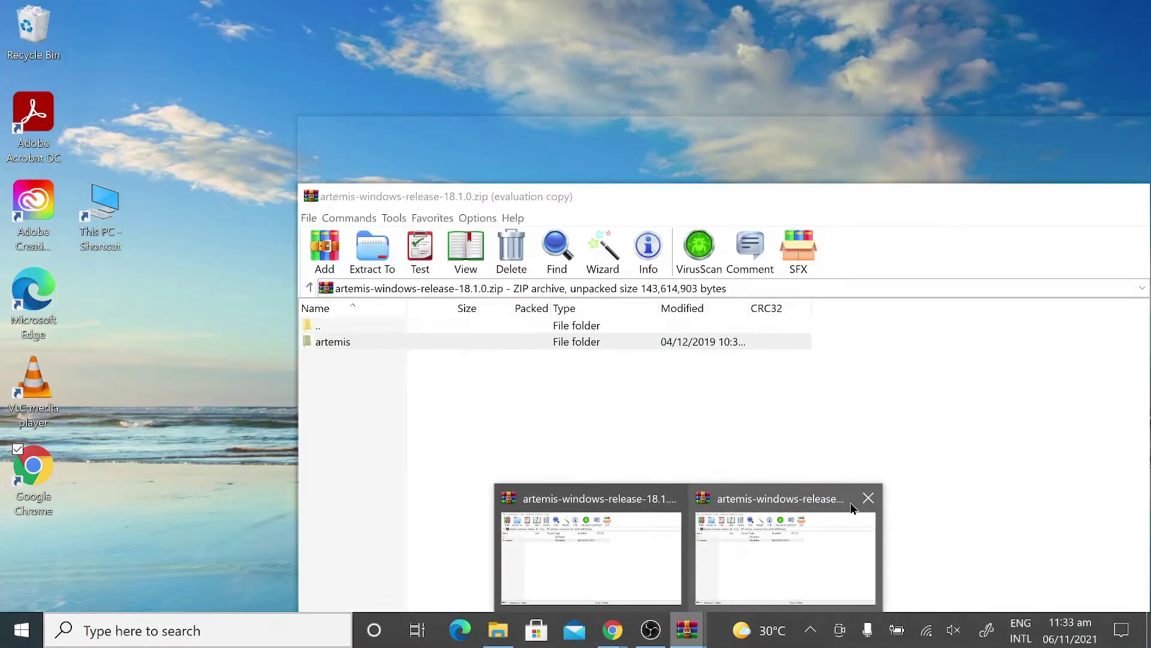
{"action": "left_click", "coordinate": [878, 498]}
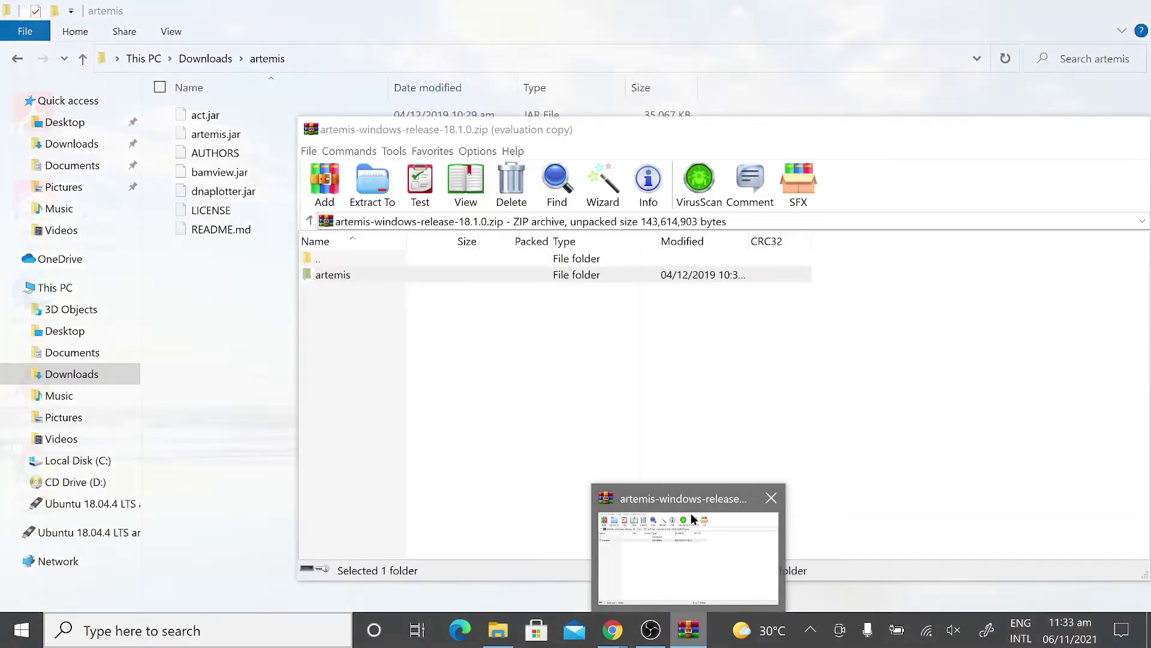
{"action": "left_click", "coordinate": [689, 522]}
{"action": "left_click", "coordinate": [1127, 130]}
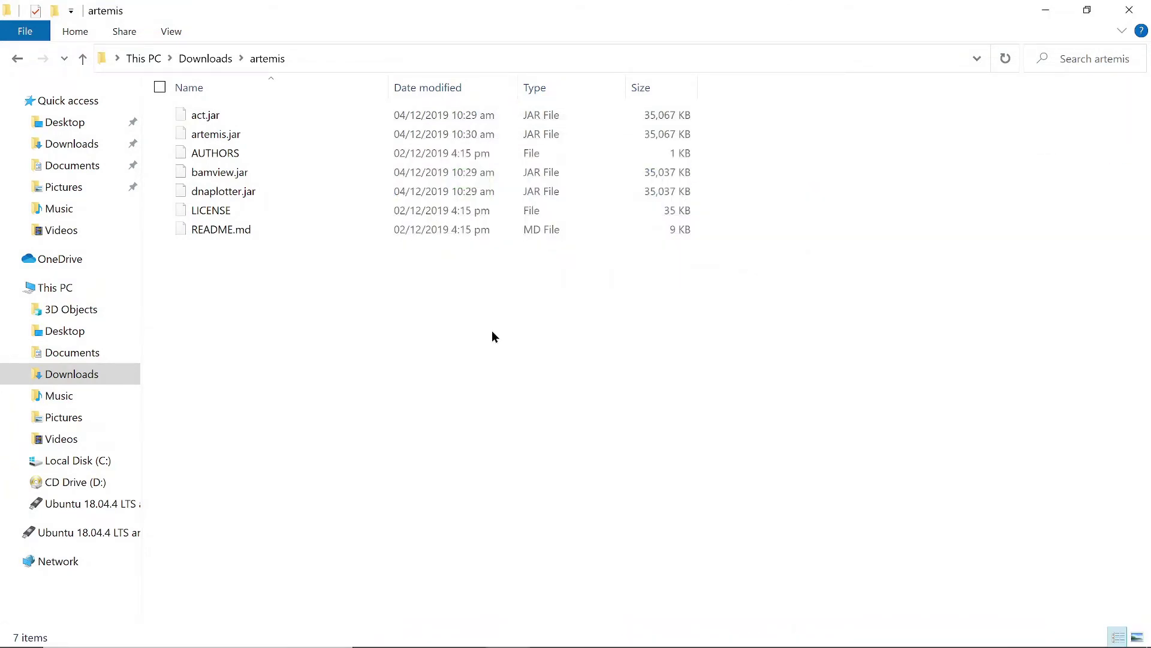
Open Command Prompt over the artemis folder window and run the java command to check the Java installation
{"action": "mouse_move", "coordinate": [20, 635]}
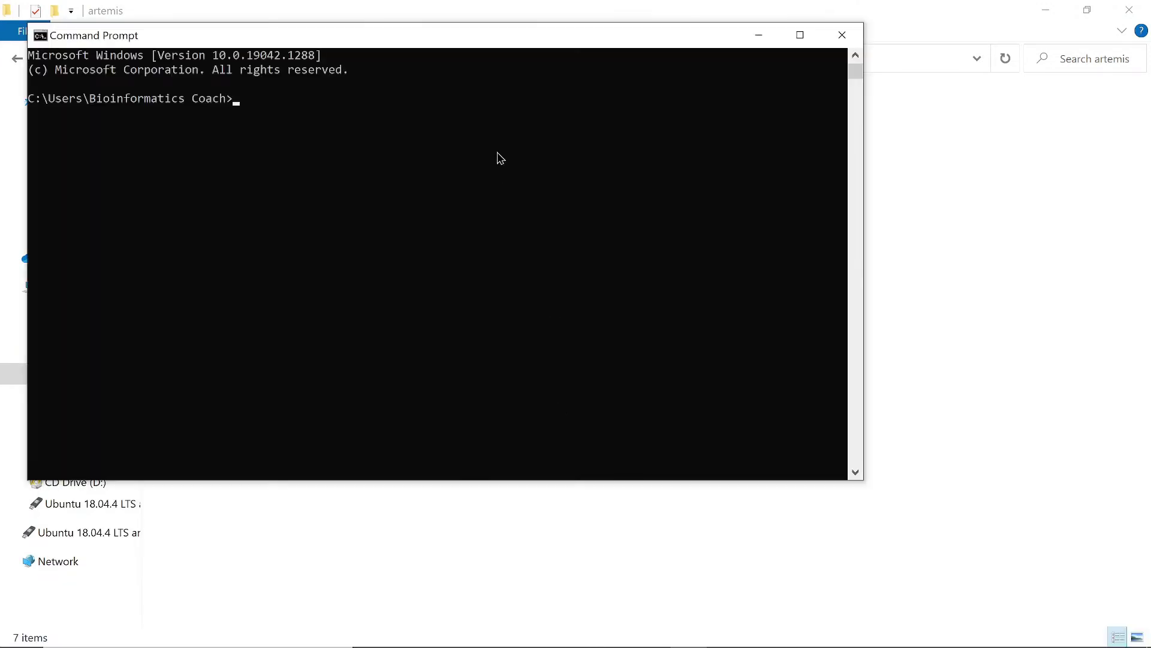
{"action": "left_click_drag", "start_coordinate": [378, 41], "coordinate": [628, 110]}
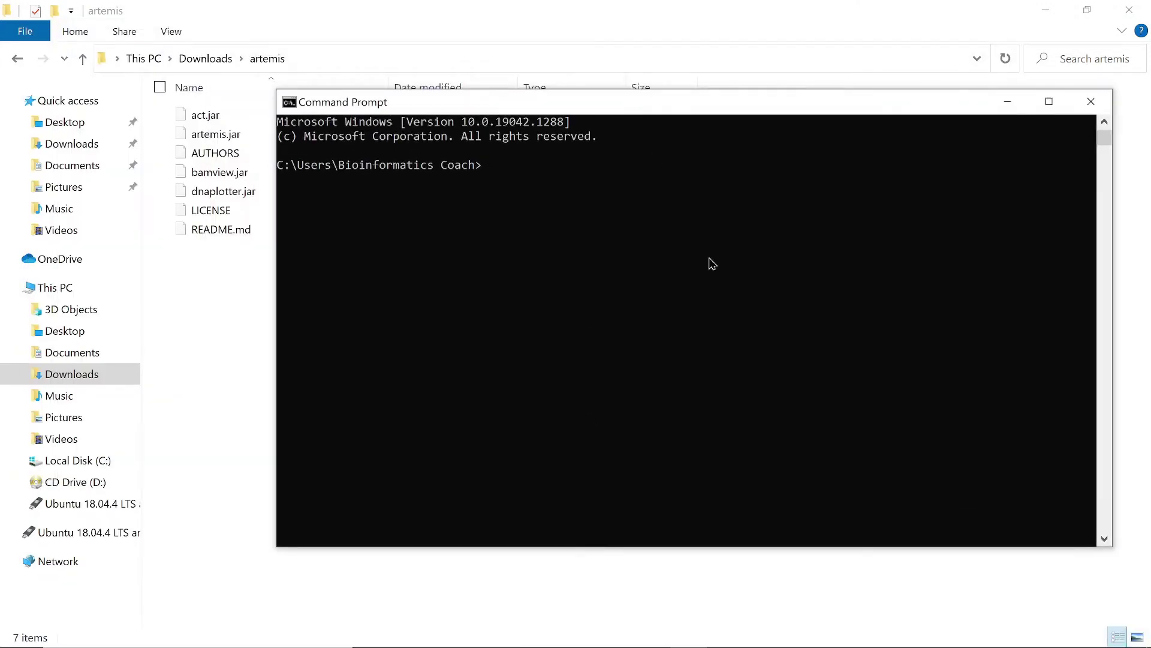
{"action": "type", "text": "java"}
{"action": "key", "text": "Return"}
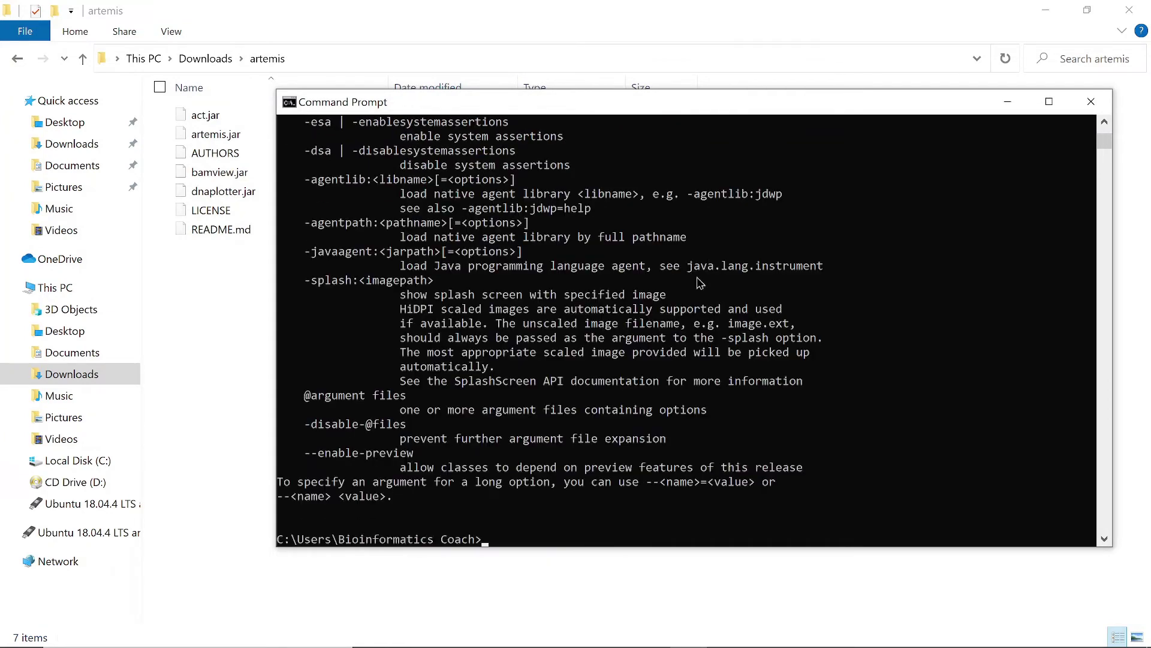
{"action": "scroll", "coordinate": [681, 421], "scroll_direction": "down", "scroll_amount": 4}
{"action": "scroll", "coordinate": [681, 422], "scroll_direction": "down", "scroll_amount": 4}
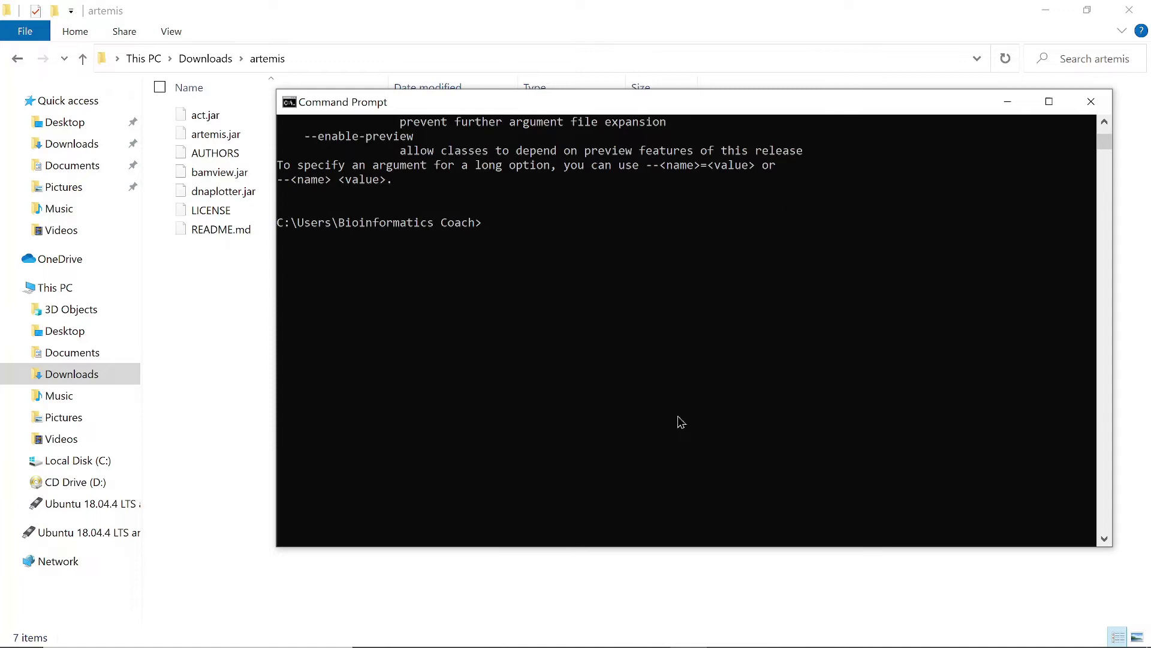
{"action": "scroll", "coordinate": [681, 421], "scroll_direction": "down", "scroll_amount": 1}
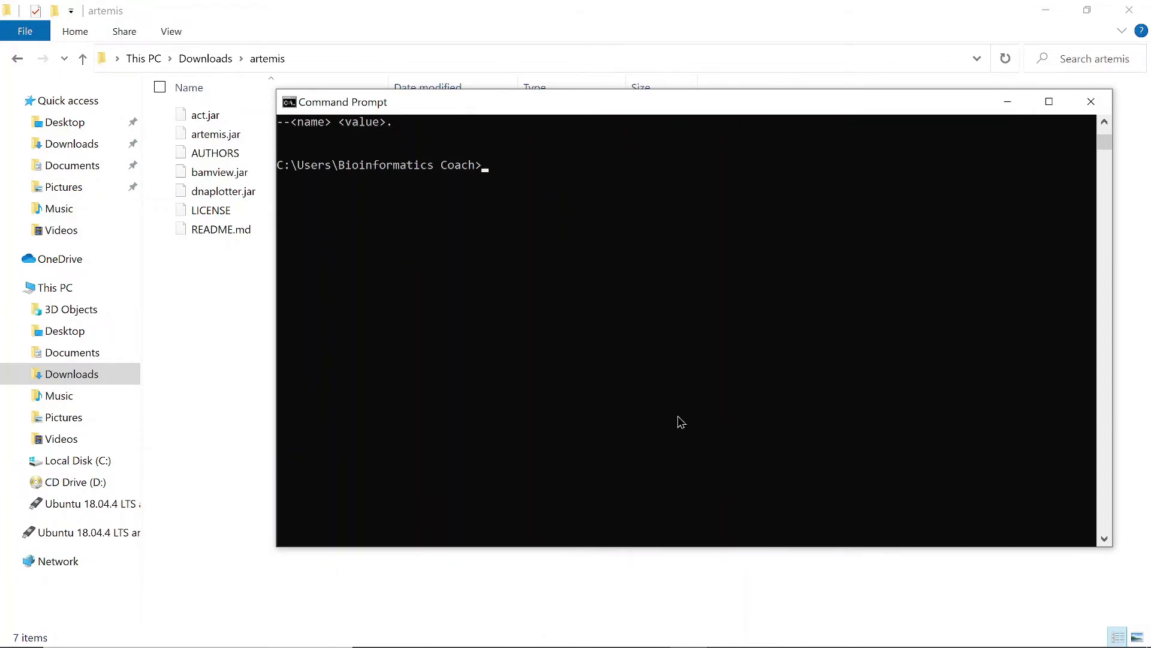
Change the Command Prompt directory to the artemis folder in Downloads with chdir and the copied folder path
{"action": "scroll", "coordinate": [563, 262], "scroll_direction": "down", "scroll_amount": 1}
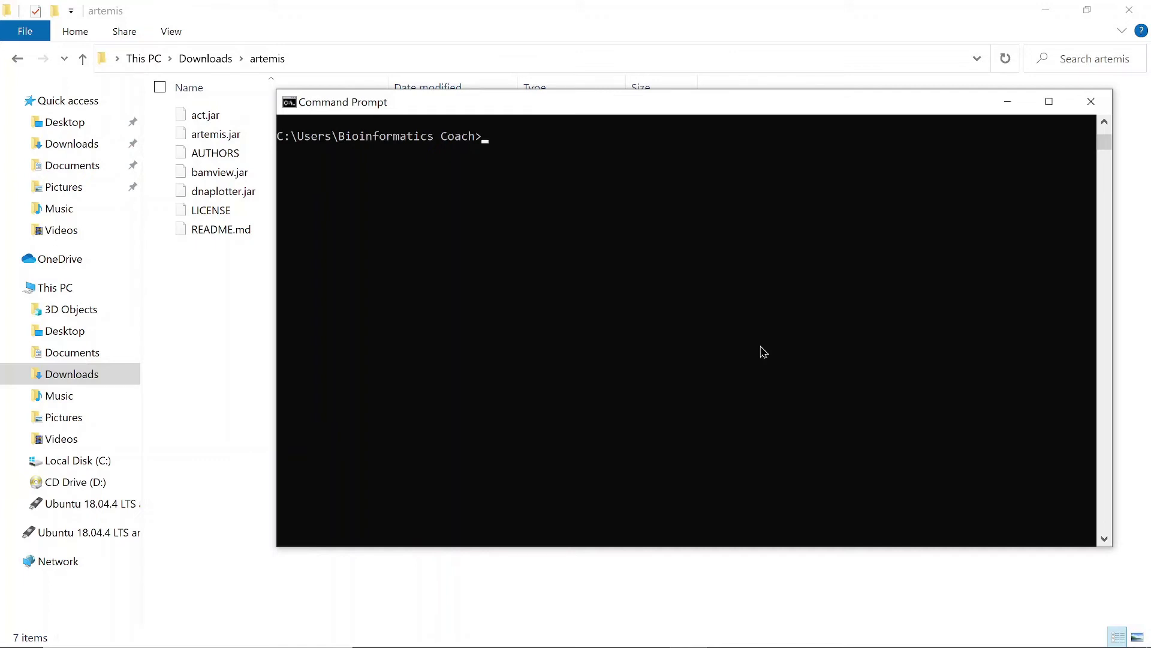
{"action": "type", "text": "chdir"}
{"action": "key", "text": "ctrl+v"}
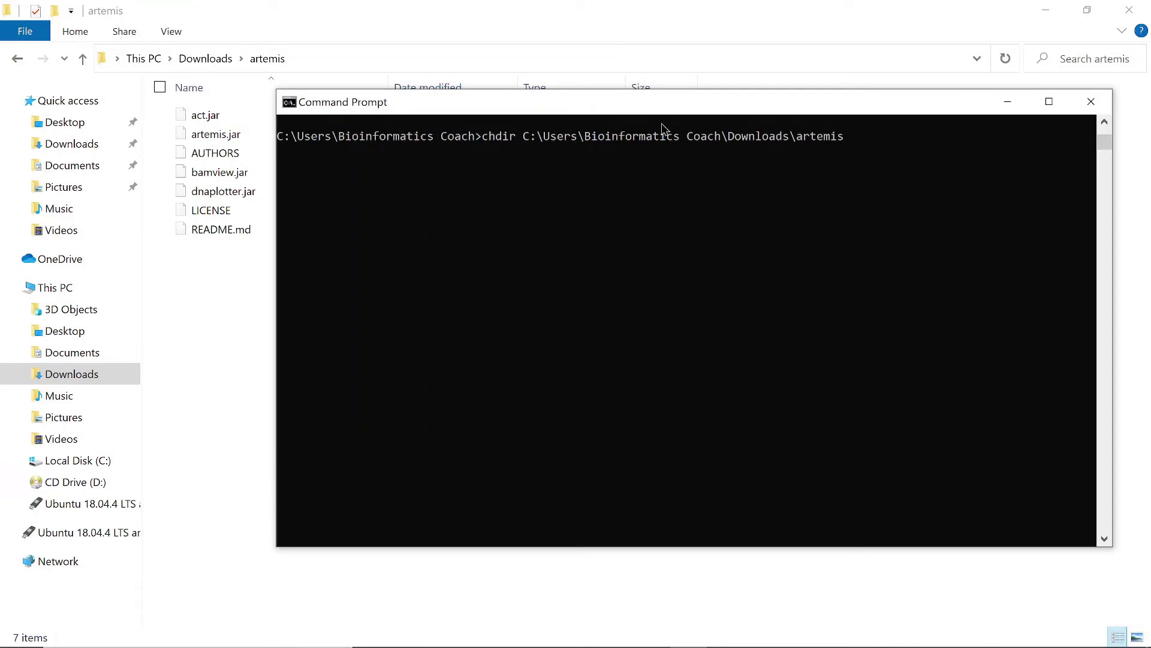
{"action": "left_click_drag", "start_coordinate": [610, 113], "coordinate": [609, 210]}
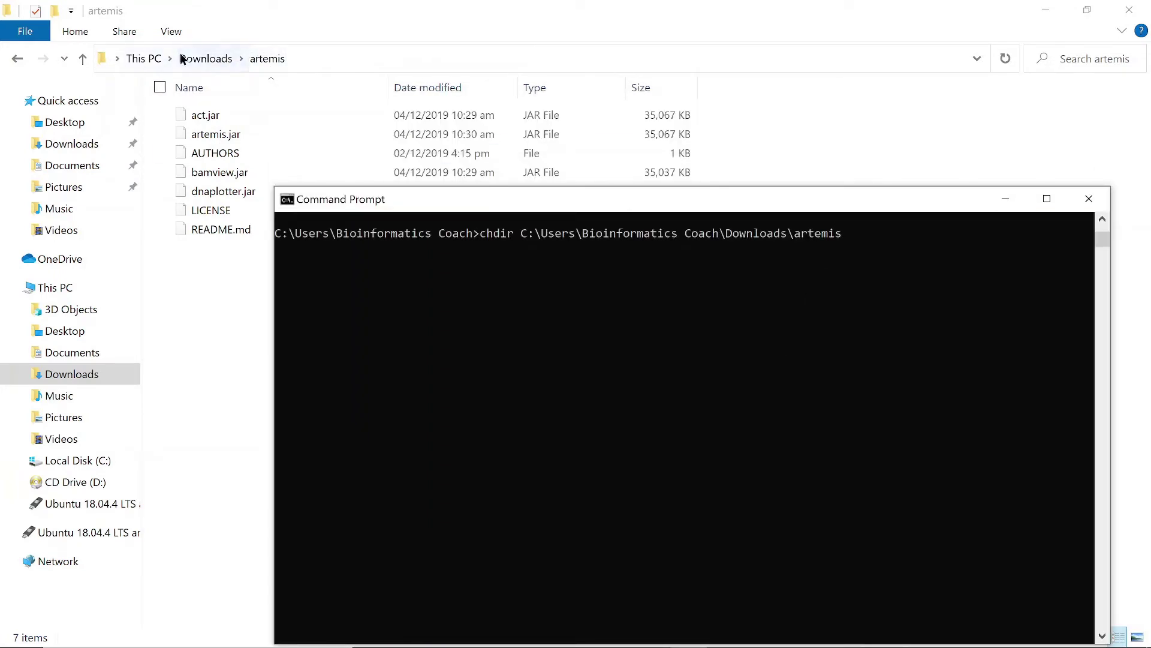
{"action": "left_click_drag", "start_coordinate": [567, 204], "coordinate": [533, 82]}
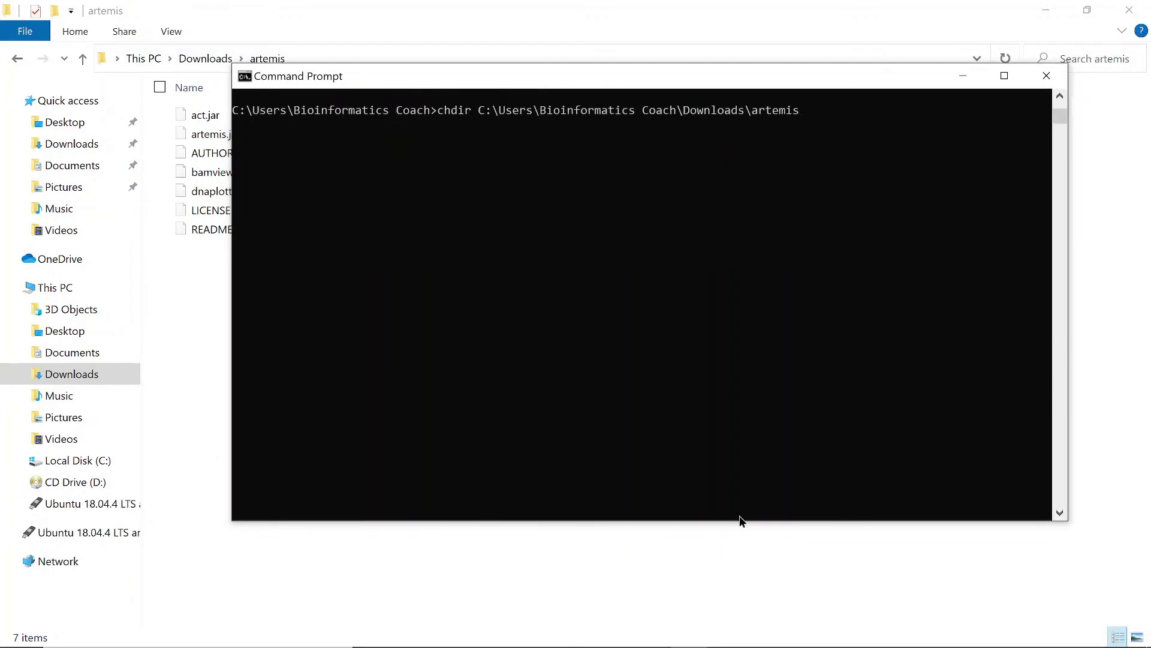
{"action": "key", "text": "Return"}
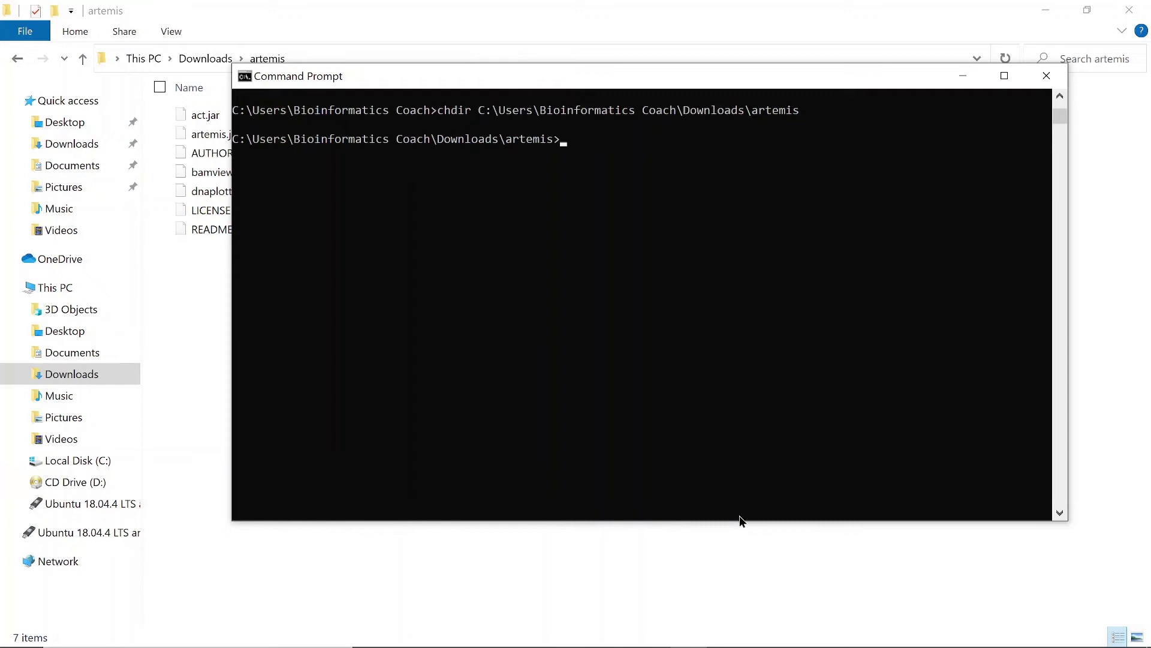
List the contents of the artemis folder in Command Prompt using the dir command
{"action": "mouse_move", "coordinate": [753, 646]}
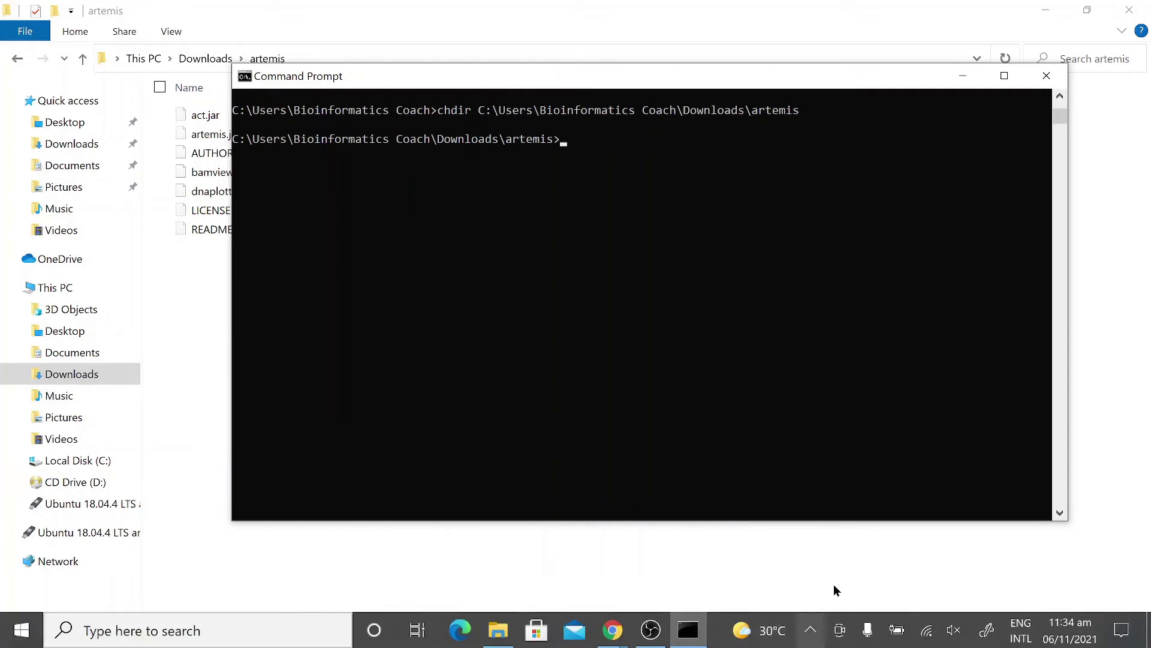
{"action": "type", "text": "dirs"}
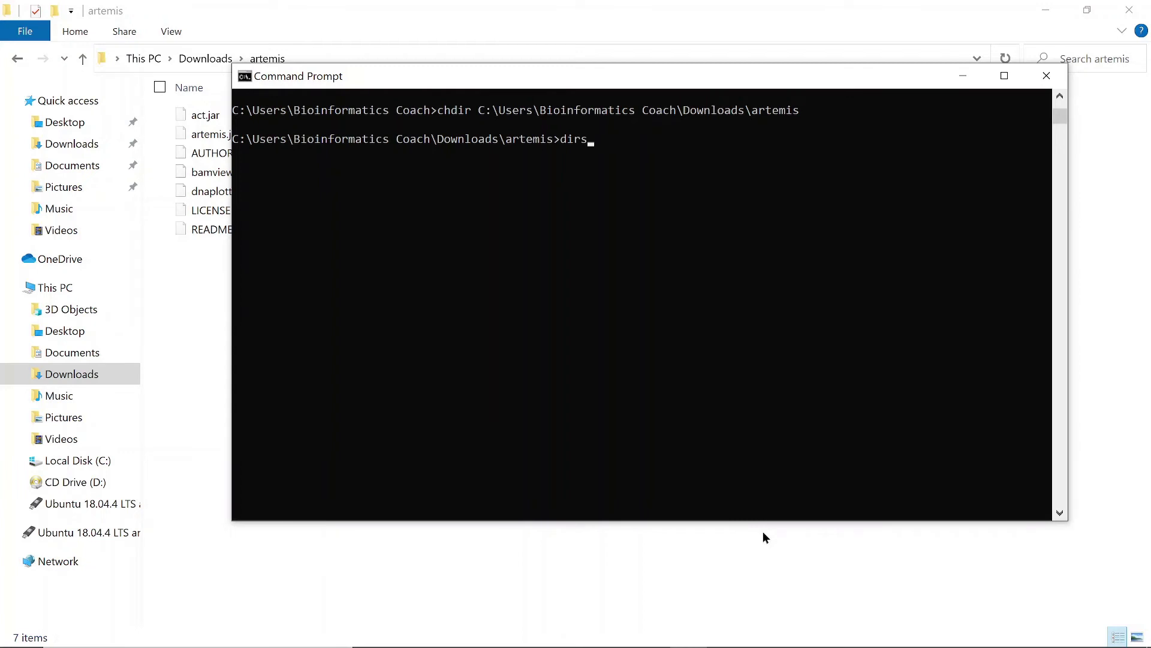
{"action": "key", "text": "Return"}
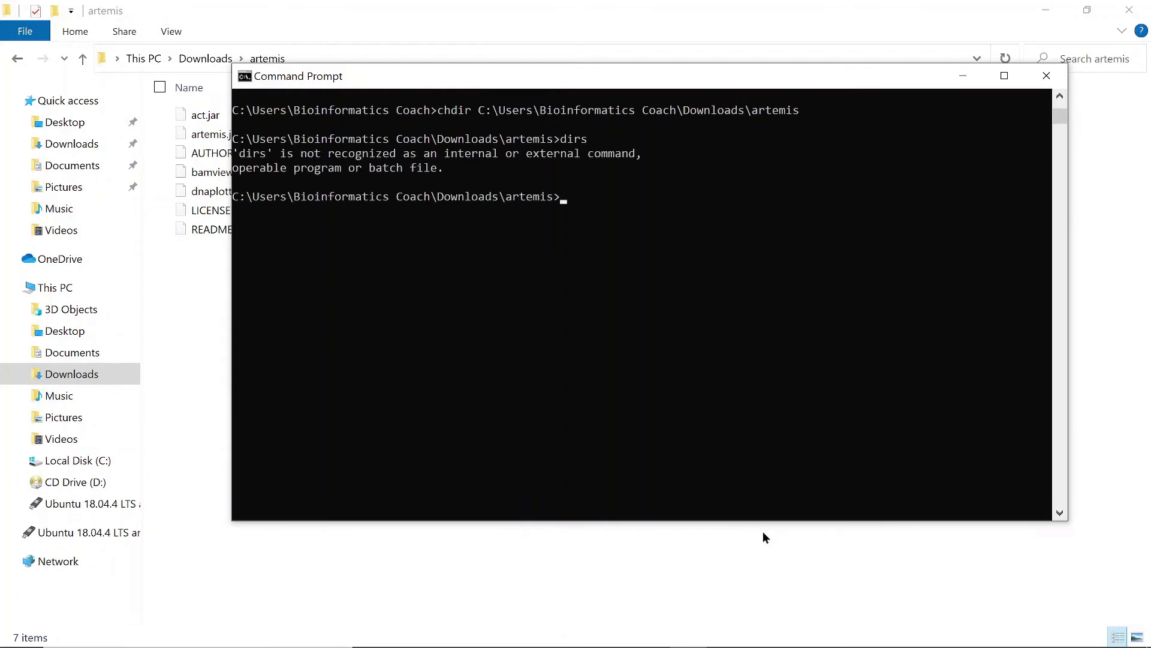
{"action": "type", "text": "dir"}
{"action": "key", "text": "Return"}
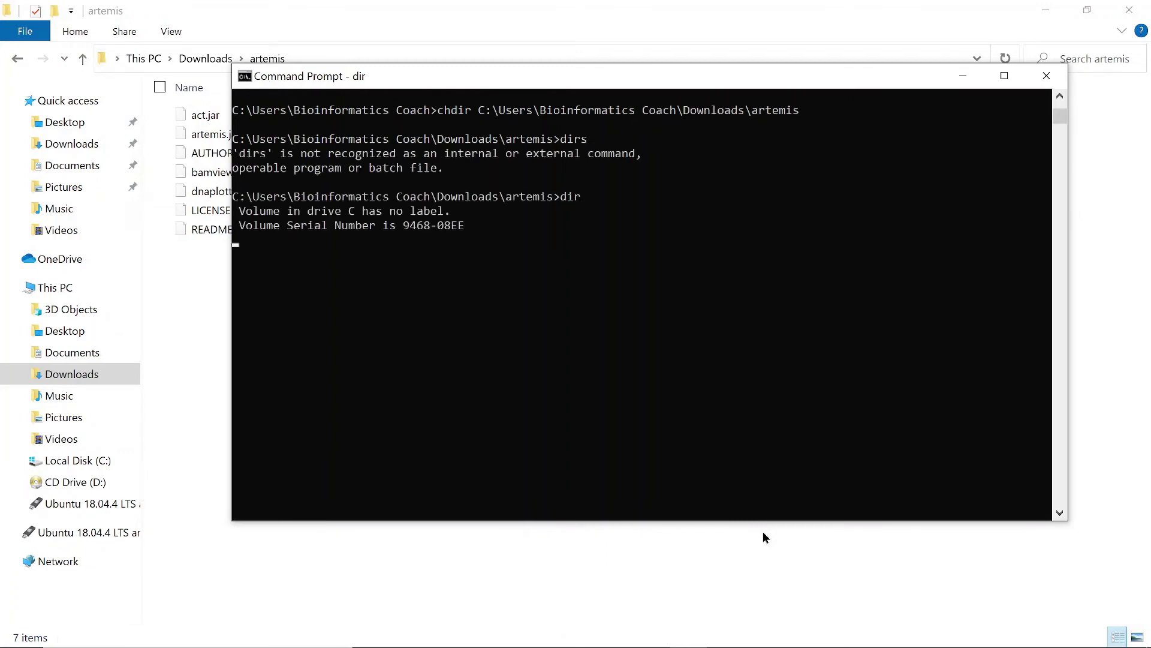
{"action": "scroll", "coordinate": [685, 292], "scroll_direction": "down", "scroll_amount": 4}
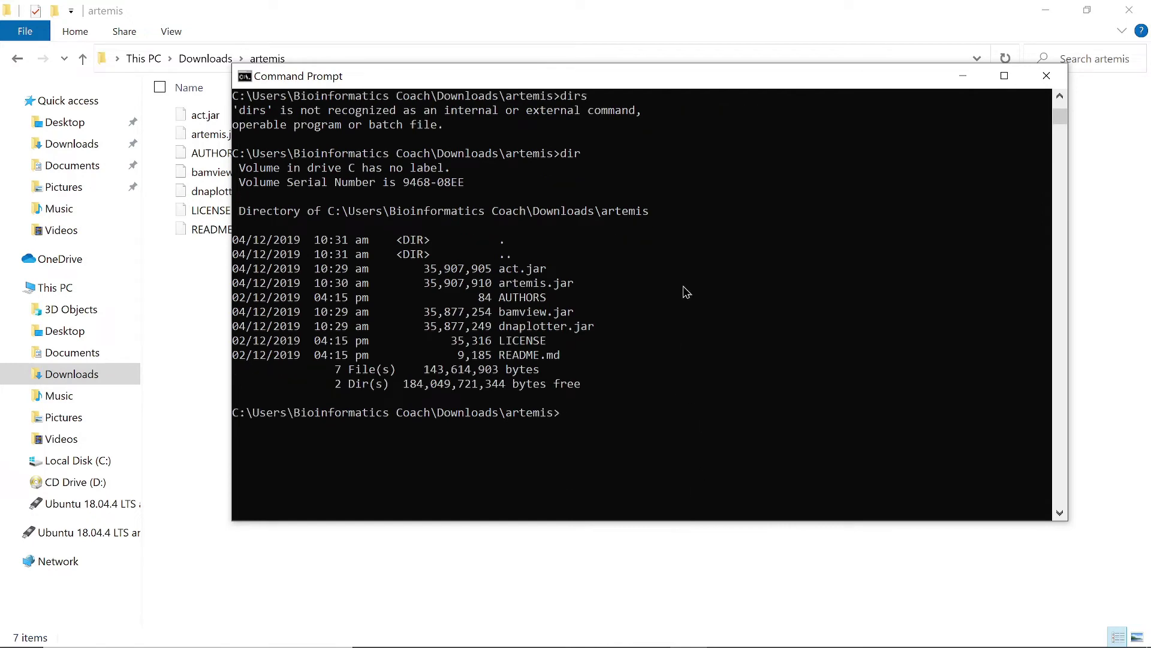
Run dir again and compare its listing with the files in the artemis folder window behind Command Prompt
{"action": "type", "text": "dir"}
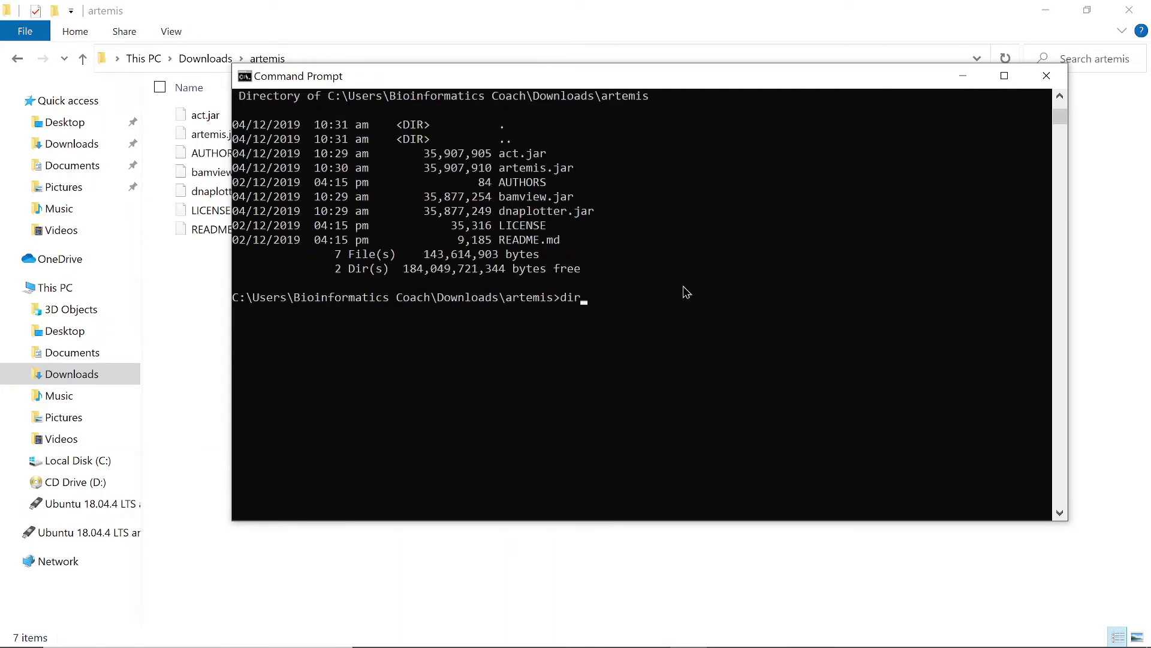
{"action": "key", "text": "Return"}
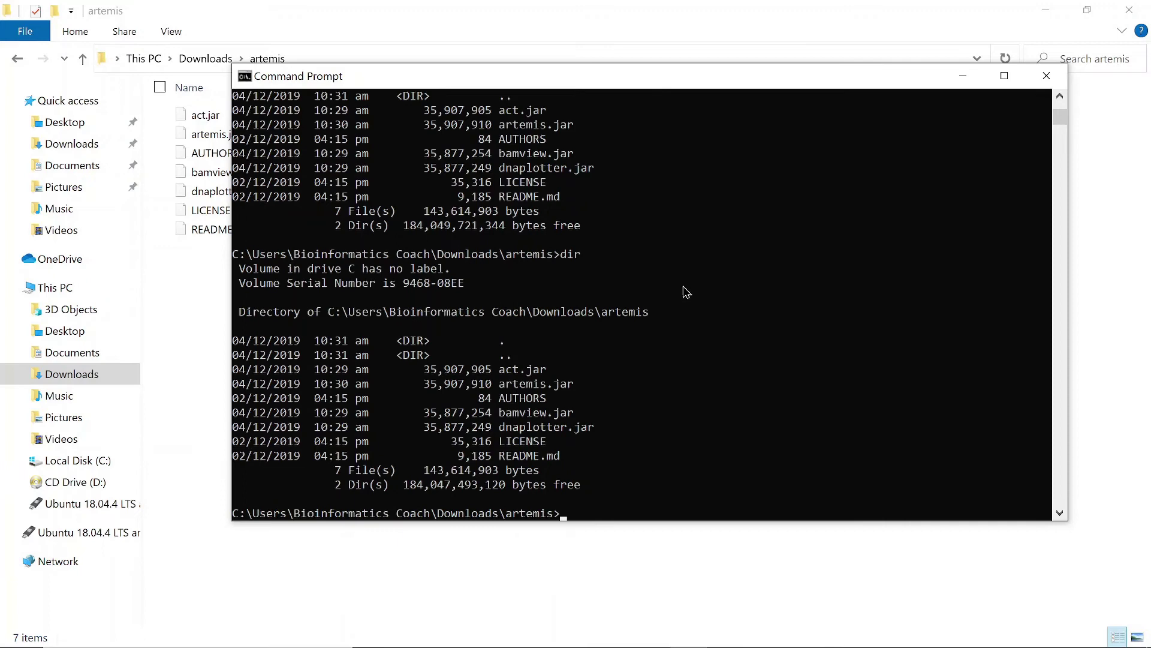
{"action": "scroll", "coordinate": [573, 356], "scroll_direction": "down", "scroll_amount": 2}
{"action": "scroll", "coordinate": [574, 356], "scroll_direction": "down", "scroll_amount": 1}
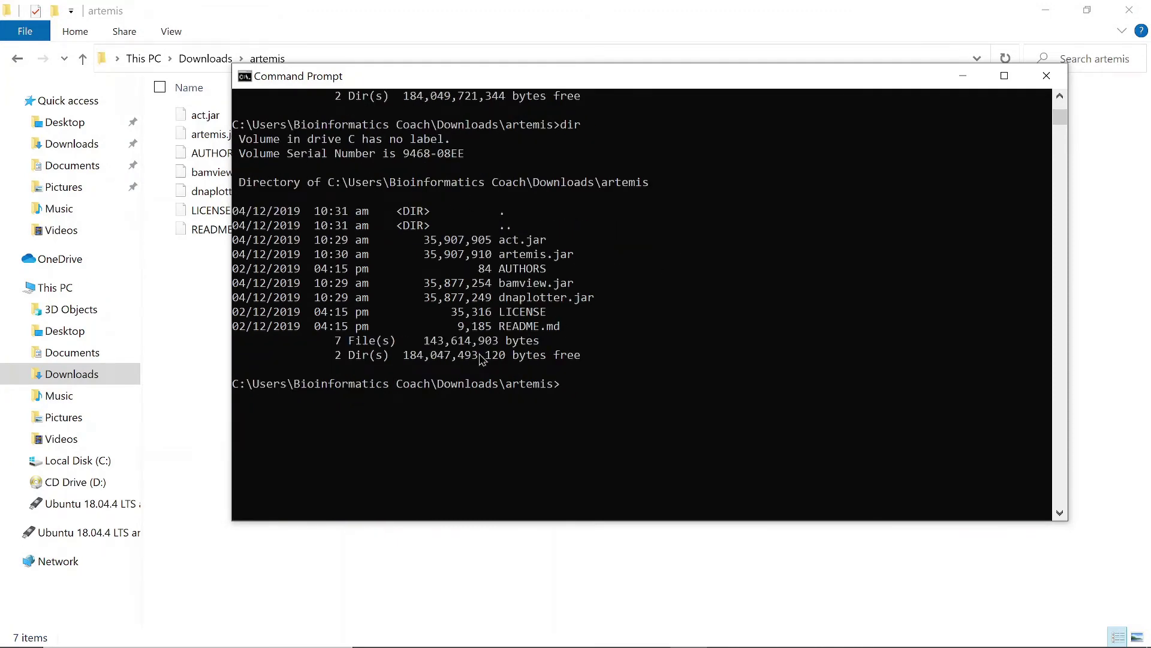
{"action": "left_click_drag", "start_coordinate": [323, 76], "coordinate": [332, 181]}
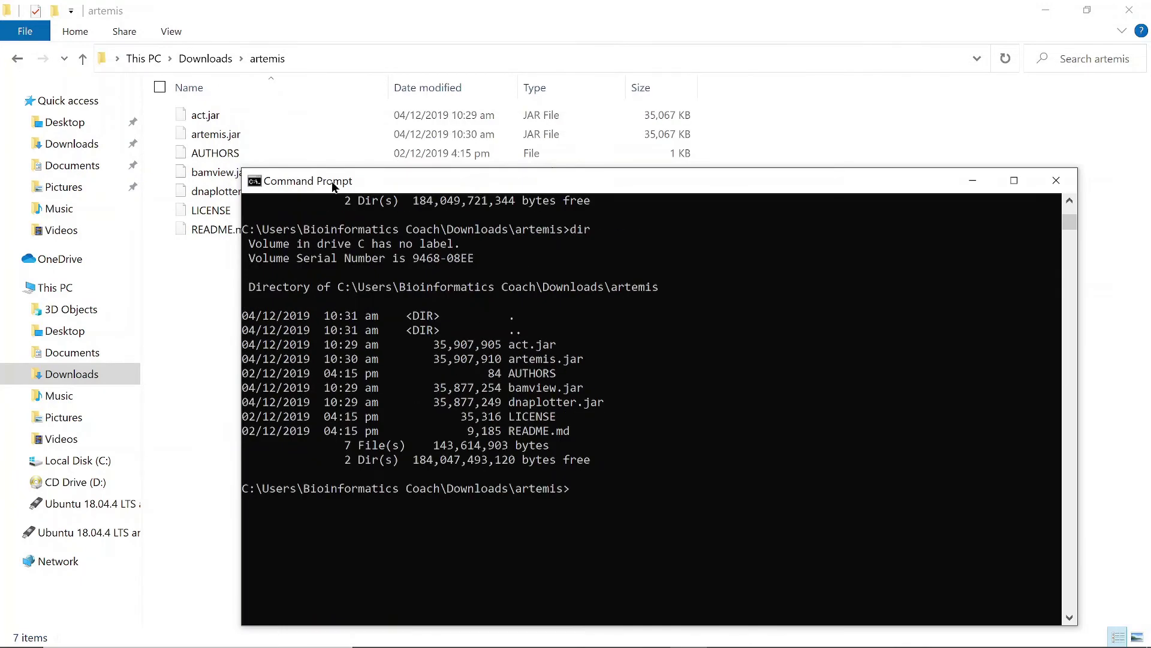
{"action": "left_click_drag", "start_coordinate": [559, 180], "coordinate": [569, 100]}
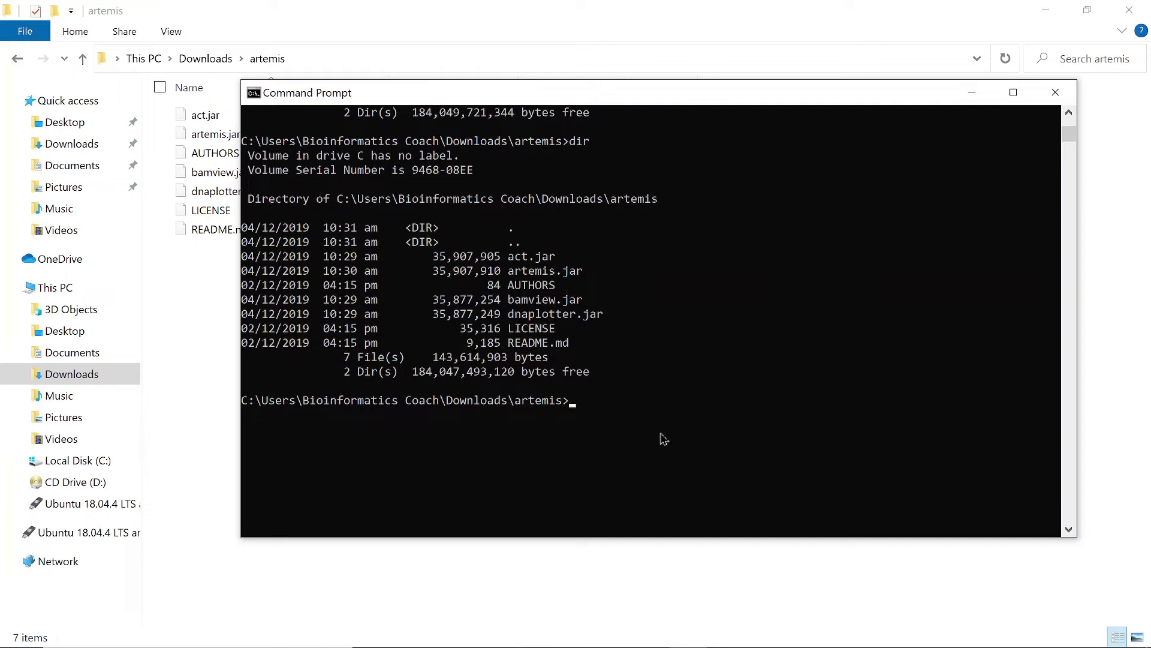
Launch Artemis with java -jar artemis.jar, accepting the artemis folder as working directory, and maximize the Artemis window
{"action": "type", "text": "java -jar artemis.jar"}
{"action": "key", "text": "Return"}
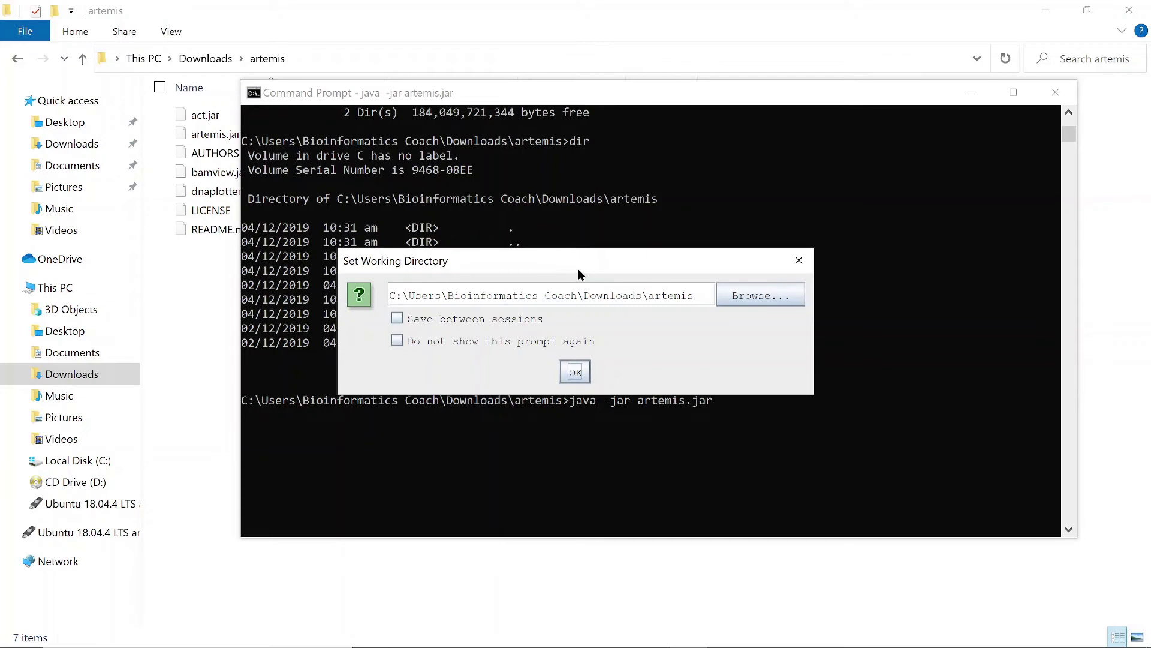
{"action": "left_click_drag", "start_coordinate": [576, 266], "coordinate": [530, 245]}
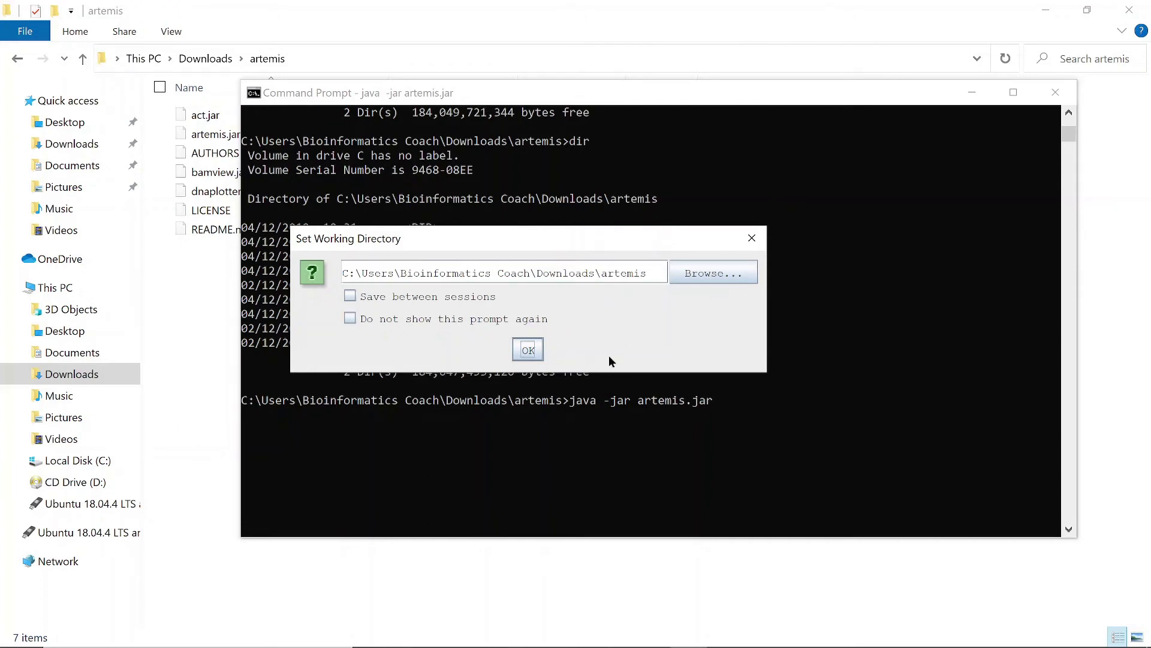
{"action": "left_click", "coordinate": [529, 351]}
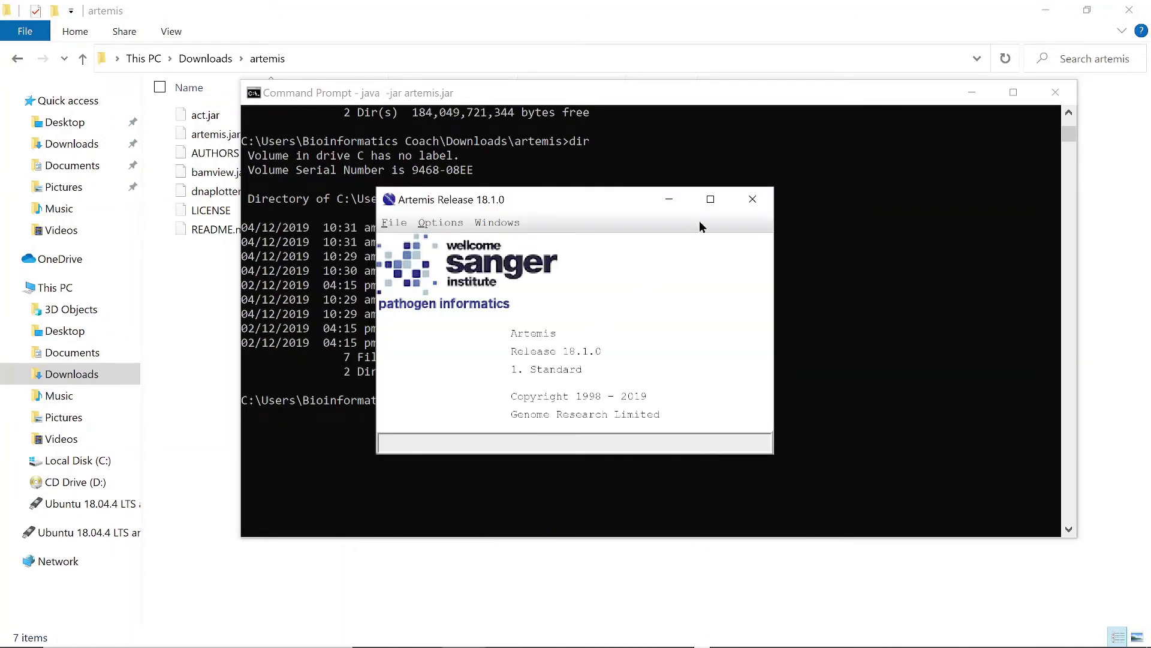
{"action": "left_click", "coordinate": [708, 199]}
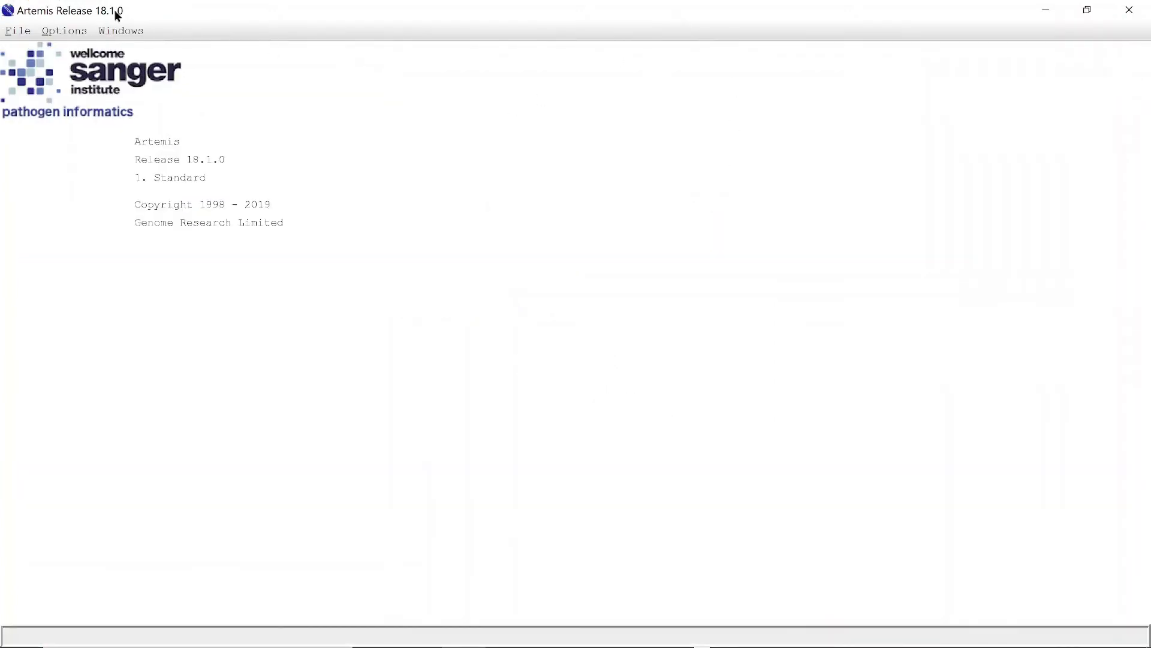
Look through the Artemis file and option commands, then open the File Manager and close it again
{"action": "left_click", "coordinate": [17, 31]}
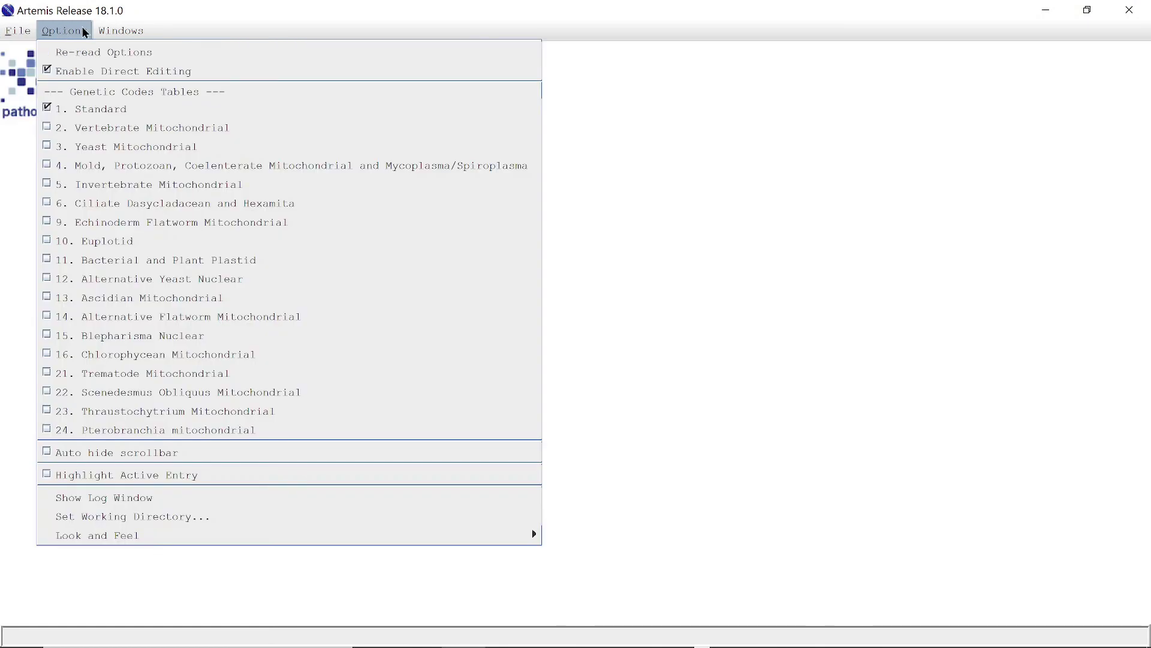
{"action": "mouse_move", "coordinate": [120, 30]}
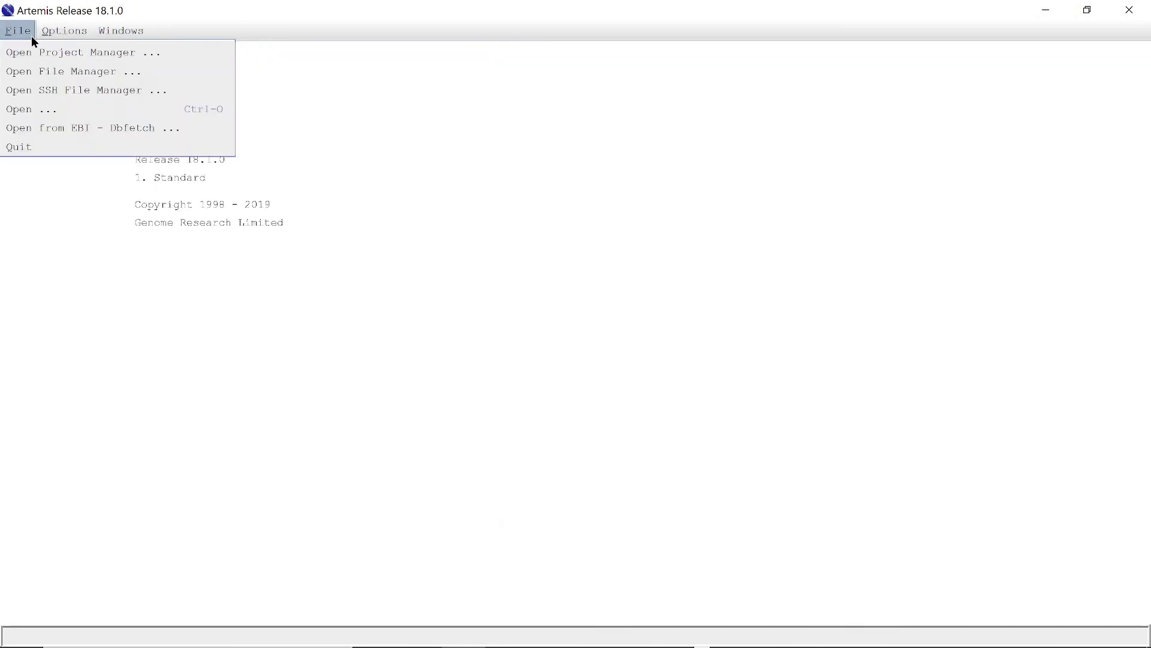
{"action": "mouse_move", "coordinate": [40, 36]}
{"action": "left_click", "coordinate": [38, 71]}
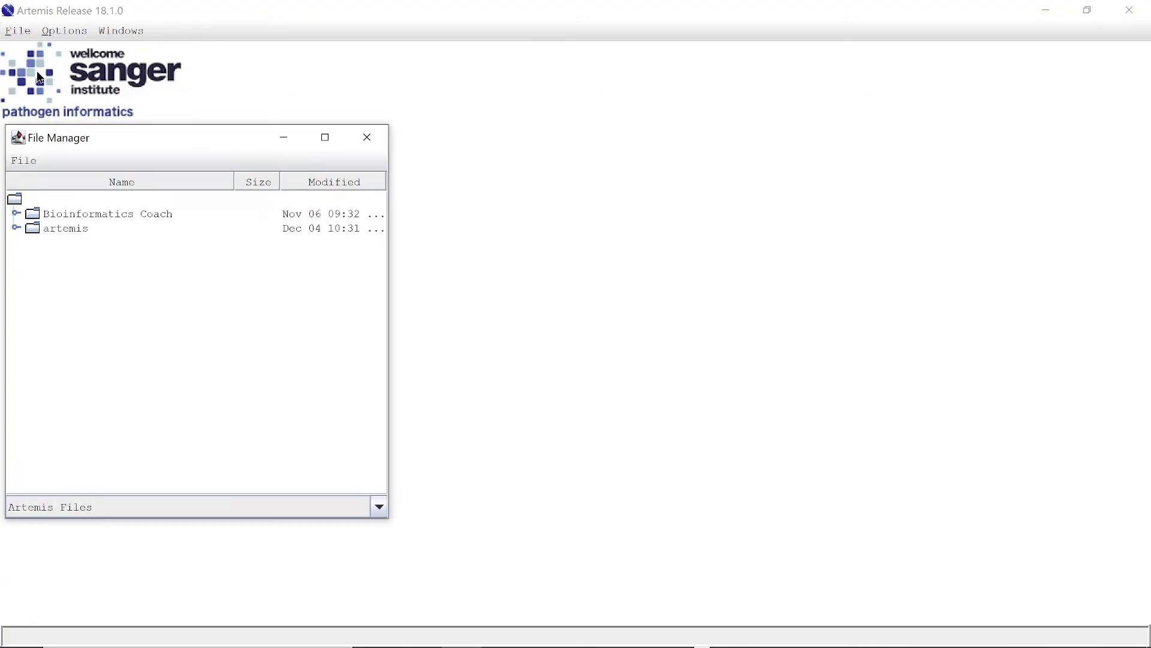
{"action": "left_click", "coordinate": [365, 141]}
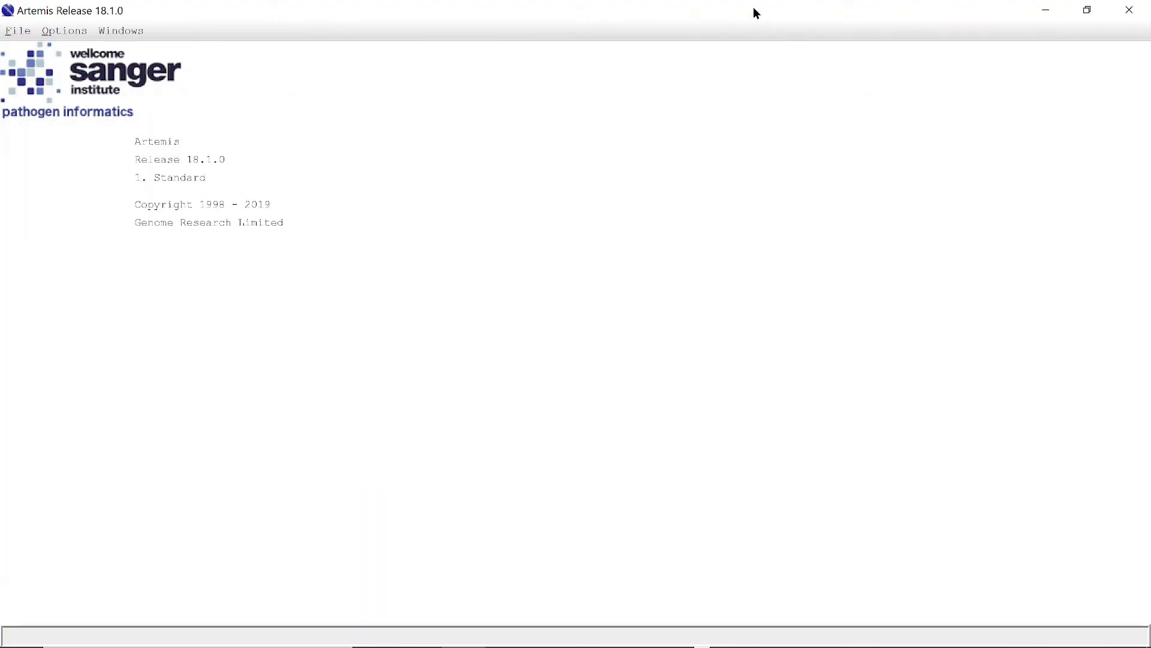
Switch to the artemis folder in File Explorer and launch the artemis executable JAR, accepting the proposed working directory
{"action": "left_click_drag", "start_coordinate": [749, 21], "coordinate": [636, 161]}
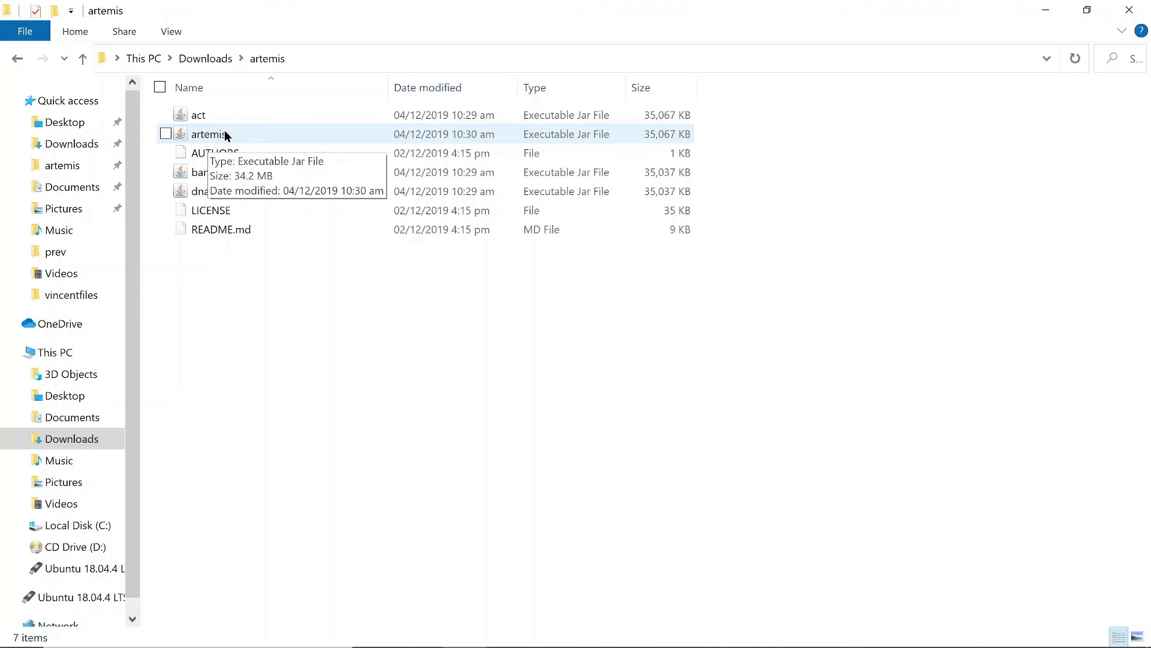
{"action": "double_click", "coordinate": [226, 134]}
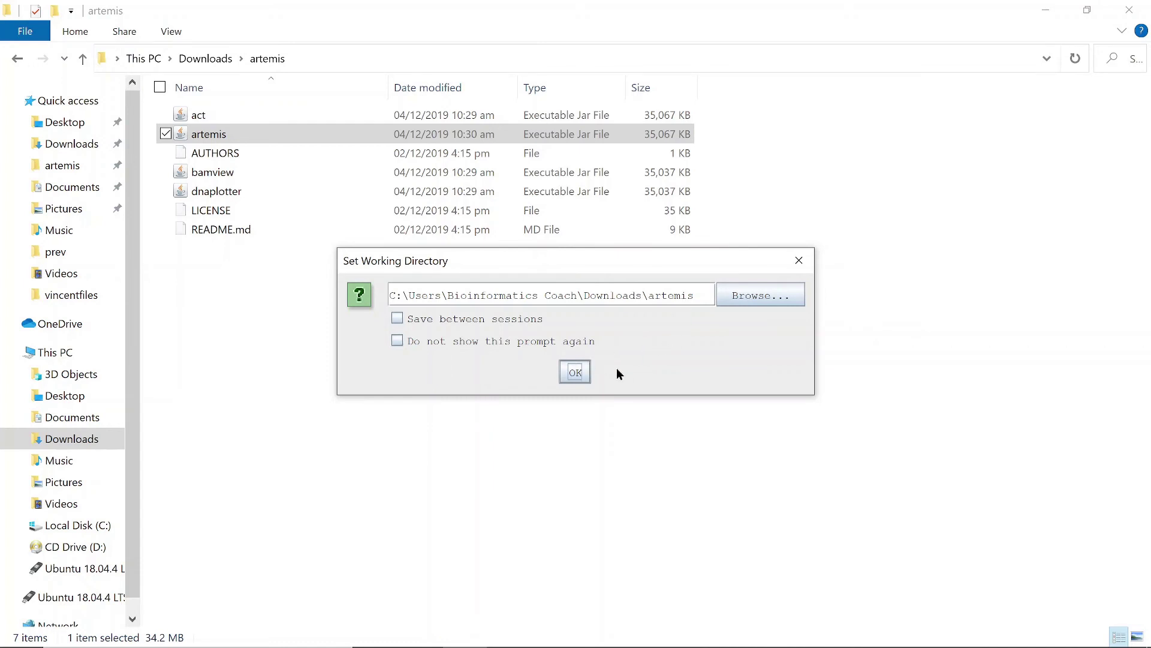
{"action": "left_click", "coordinate": [582, 369]}
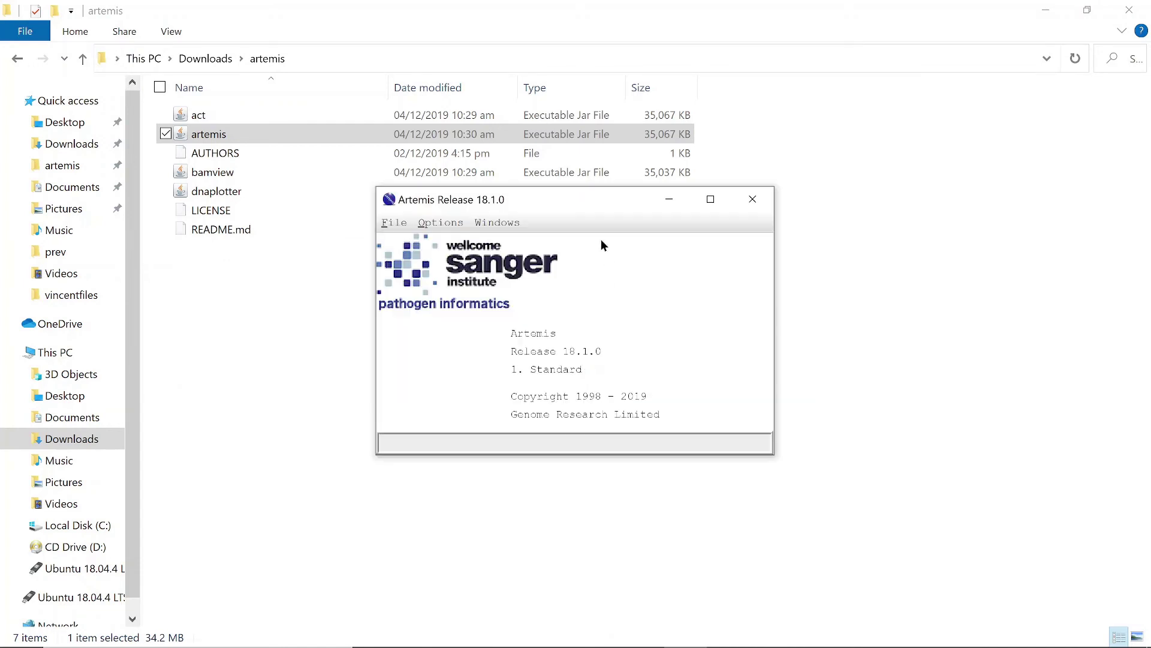